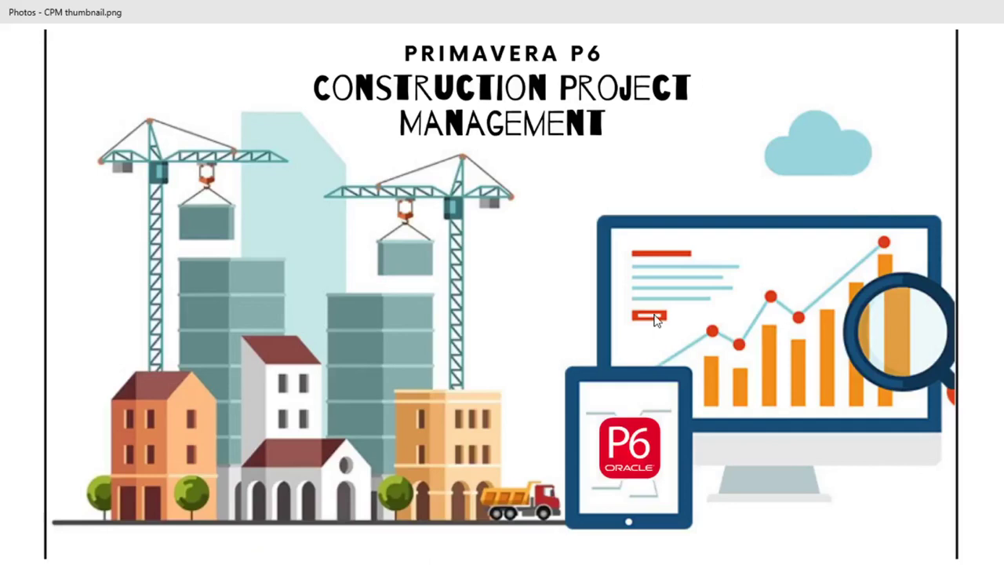
Step: Switch to the Final CPM Problem notes and examine the building plan, item work quantities and relations between the activities
{"action": "key", "text": "alt+Tab"}
{"action": "key", "text": "alt+Tab"}
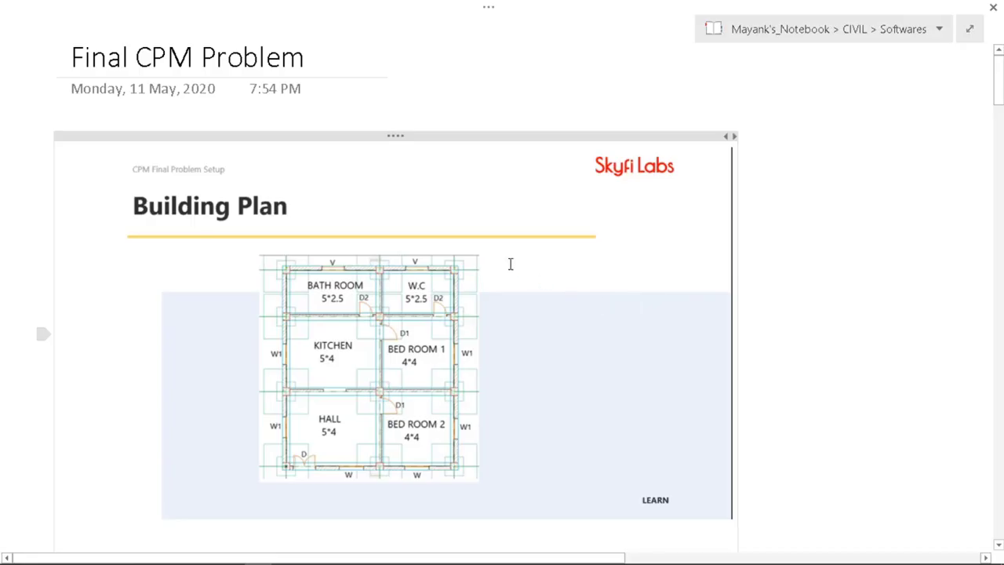
{"action": "scroll", "coordinate": [510, 264], "scroll_direction": "down", "scroll_amount": 2}
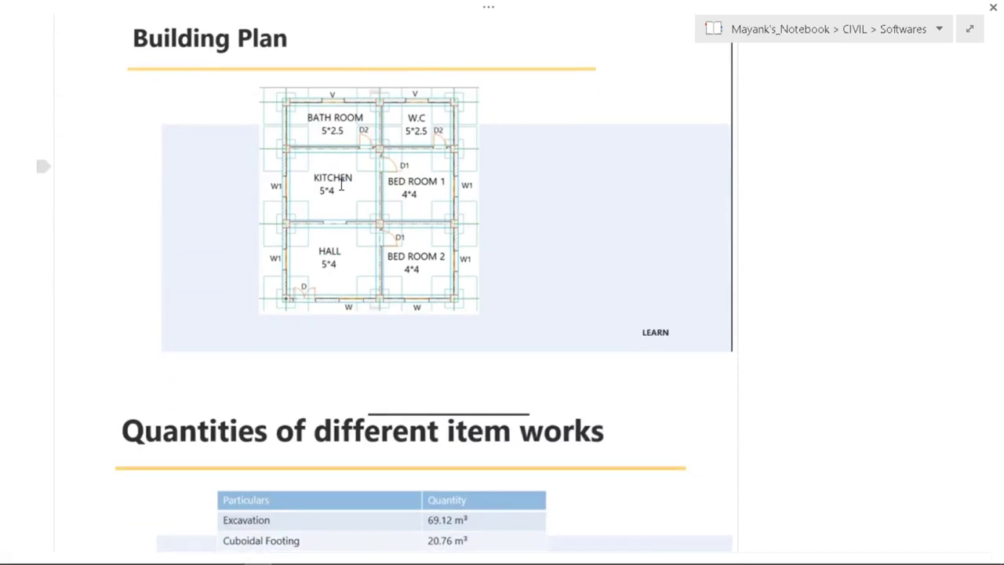
{"action": "scroll", "coordinate": [341, 185], "scroll_direction": "down", "scroll_amount": 4}
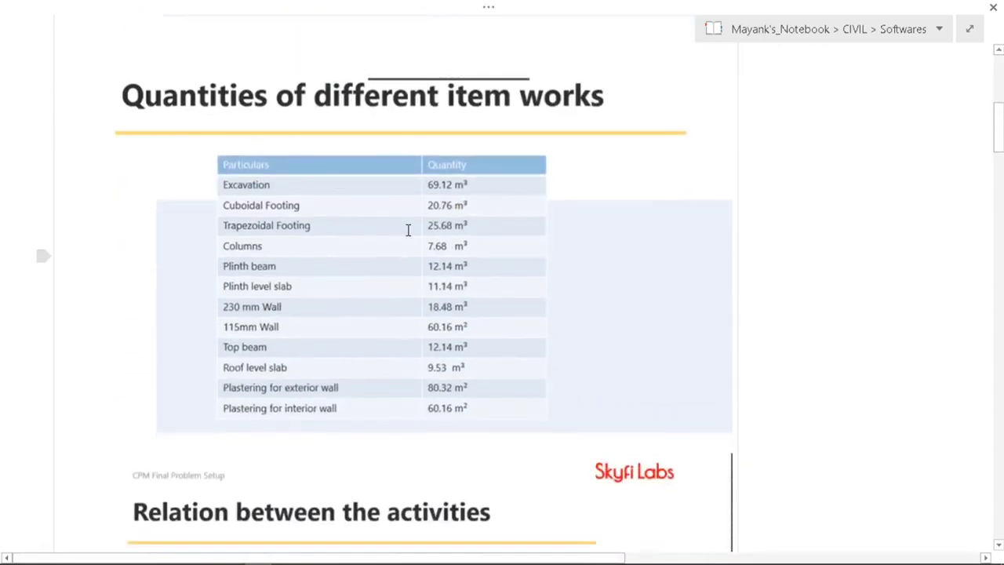
{"action": "scroll", "coordinate": [408, 229], "scroll_direction": "down", "scroll_amount": 2}
{"action": "scroll", "coordinate": [408, 229], "scroll_direction": "down", "scroll_amount": 3}
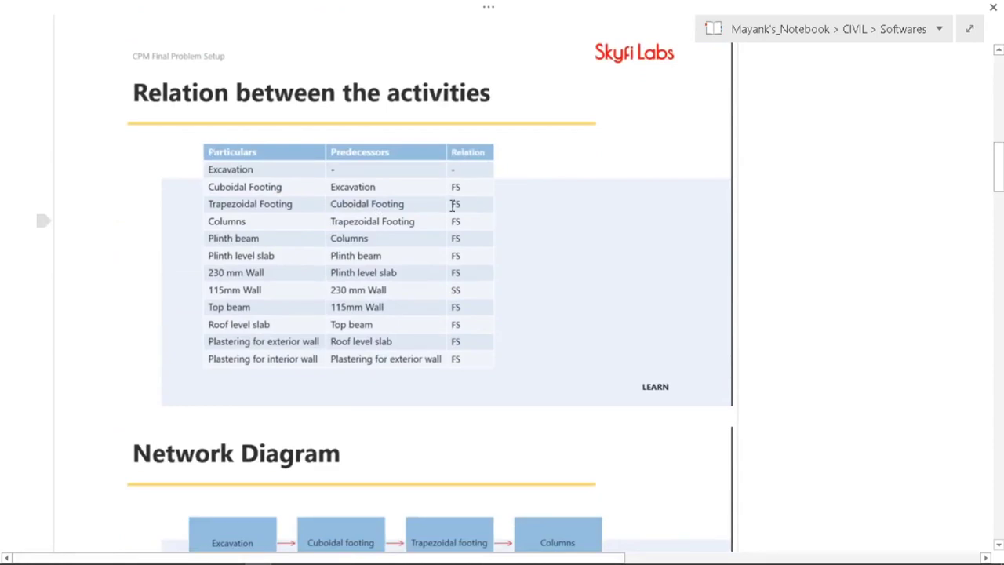
{"action": "scroll", "coordinate": [412, 255], "scroll_direction": "down", "scroll_amount": 1}
Step: Examine the resource calculations for the excavation and cuboidal footing quantities, down to the Resources for Different Quantities table
{"action": "scroll", "coordinate": [412, 255], "scroll_direction": "down", "scroll_amount": 9}
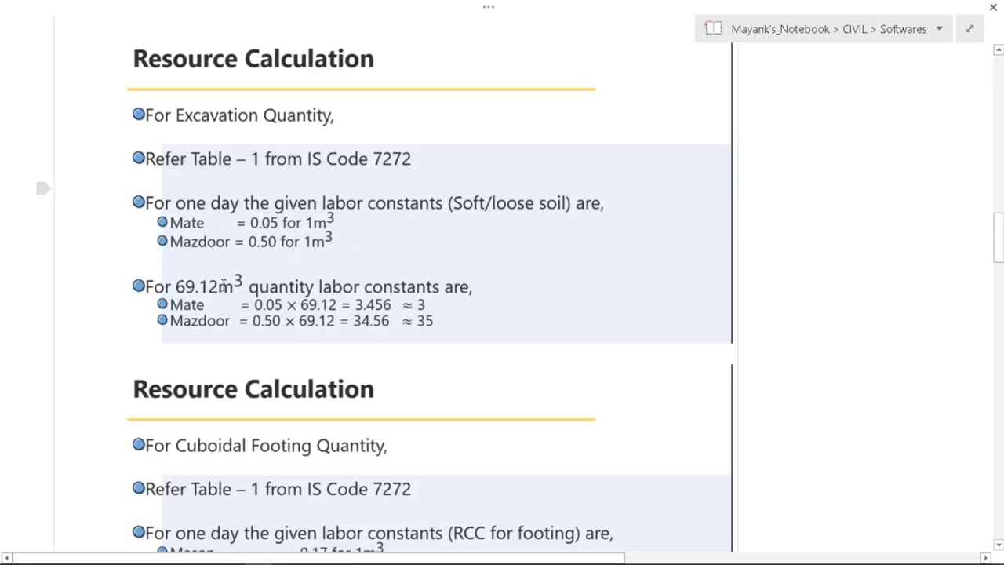
{"action": "scroll", "coordinate": [222, 287], "scroll_direction": "down", "scroll_amount": 1}
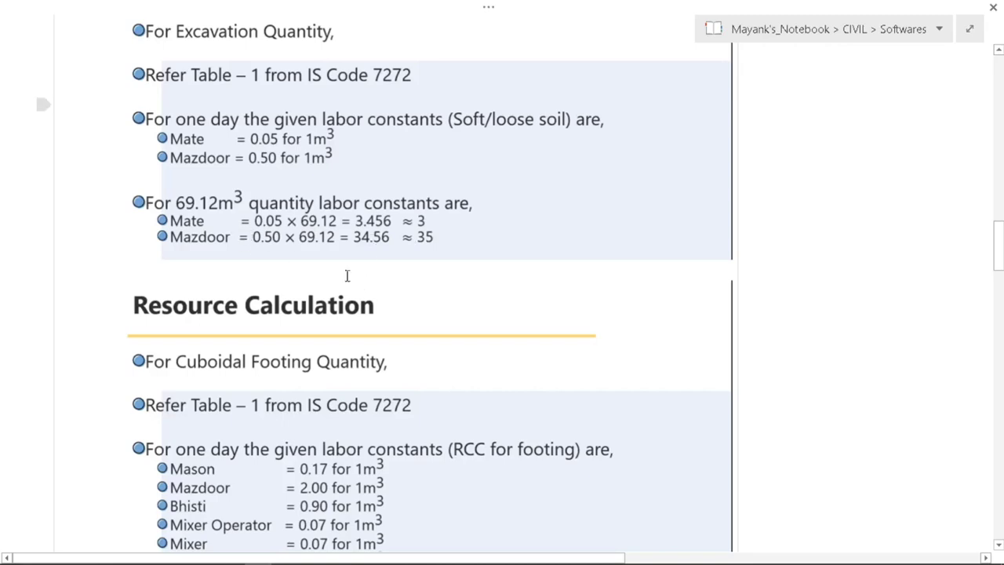
{"action": "scroll", "coordinate": [336, 295], "scroll_direction": "down", "scroll_amount": 2}
{"action": "scroll", "coordinate": [336, 295], "scroll_direction": "down", "scroll_amount": 2}
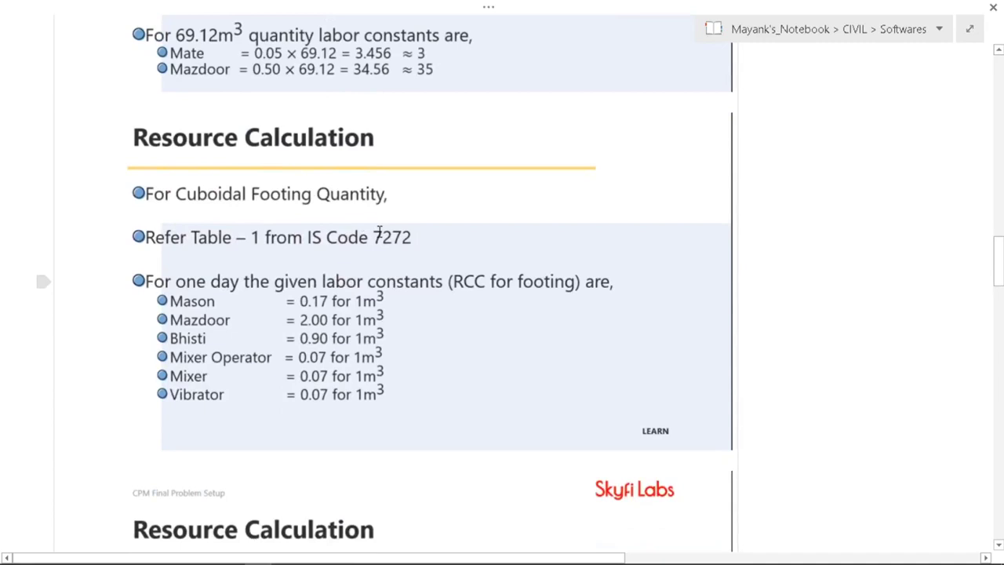
{"action": "scroll", "coordinate": [379, 232], "scroll_direction": "down", "scroll_amount": 10}
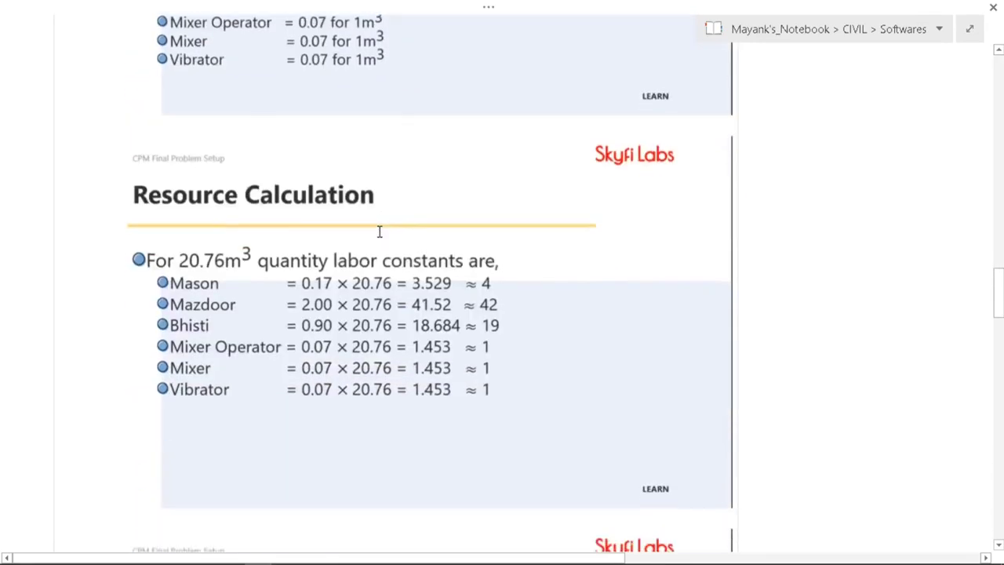
{"action": "scroll", "coordinate": [171, 182], "scroll_direction": "down", "scroll_amount": 8}
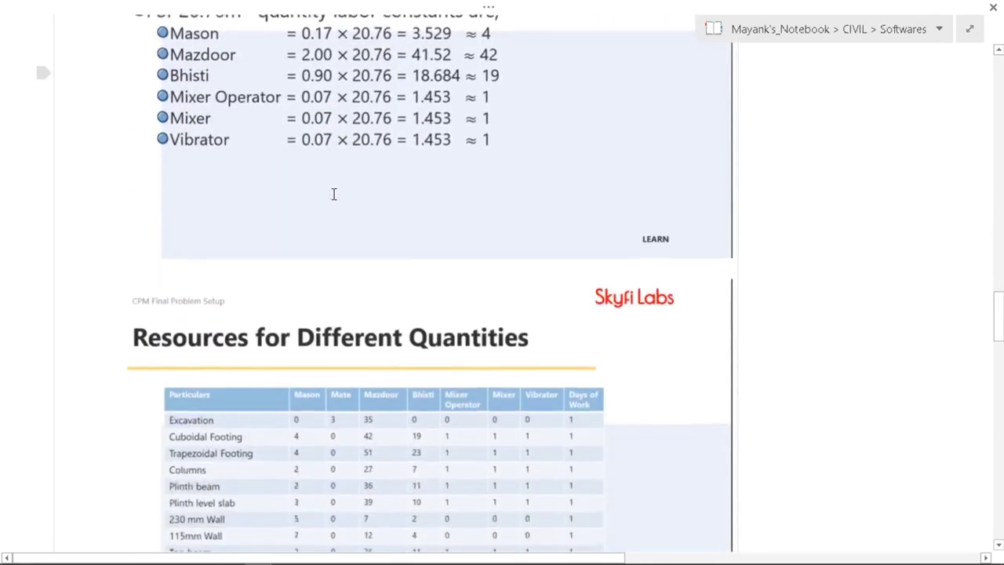
{"action": "scroll", "coordinate": [334, 195], "scroll_direction": "up", "scroll_amount": 7}
{"action": "scroll", "coordinate": [333, 195], "scroll_direction": "up", "scroll_amount": 1}
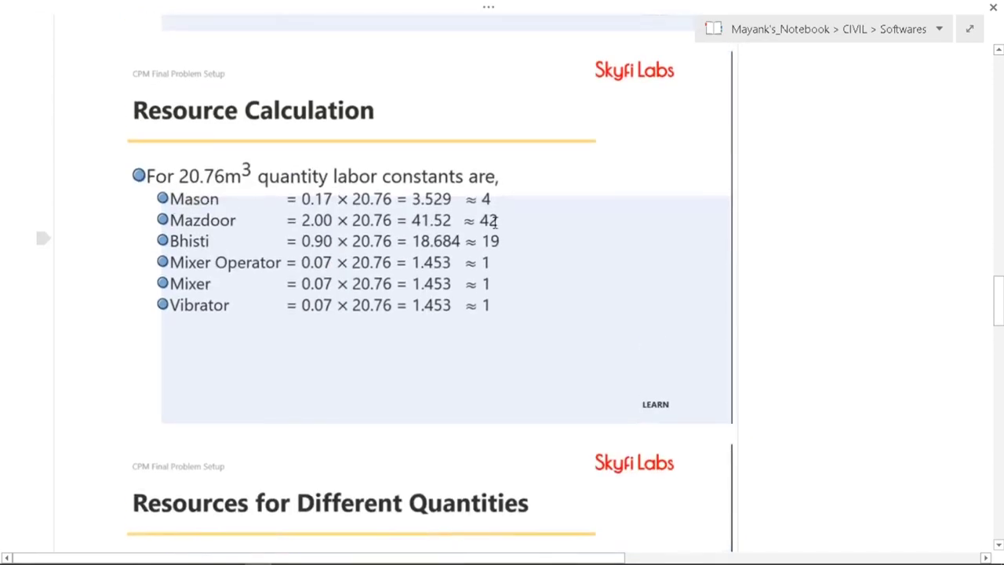
{"action": "scroll", "coordinate": [495, 223], "scroll_direction": "down", "scroll_amount": 8}
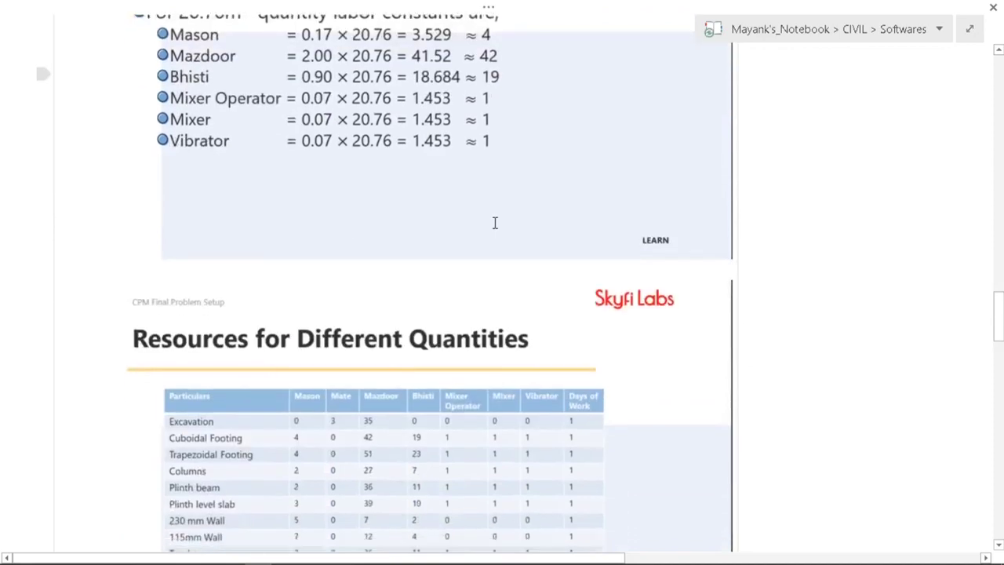
{"action": "scroll", "coordinate": [496, 223], "scroll_direction": "down", "scroll_amount": 2}
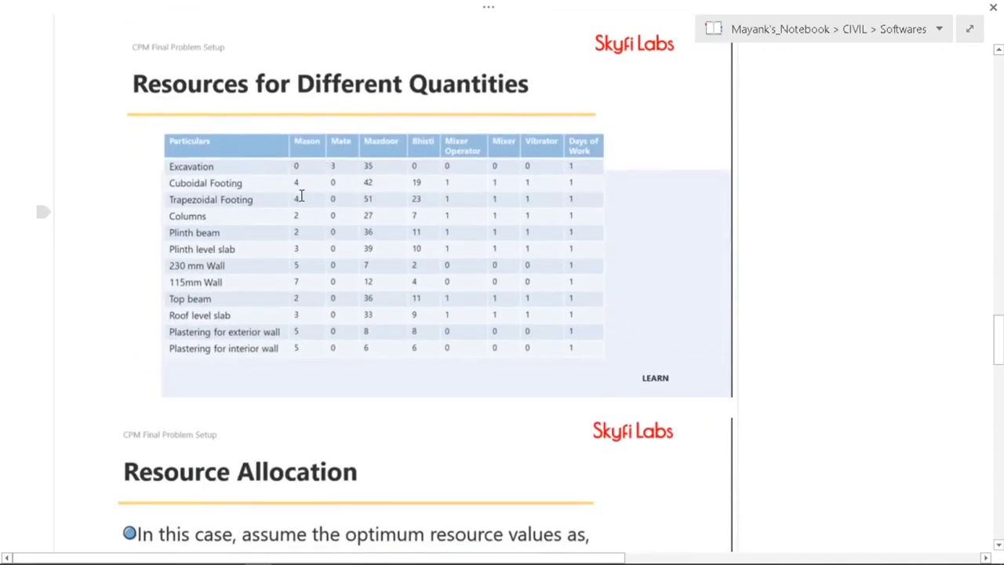
Step: Review the resources per activity, optimum resource limits, excavation working days, allocation table, standard rates and Final Problem Setup table
{"action": "scroll", "coordinate": [312, 199], "scroll_direction": "up", "scroll_amount": 2, "text": "ctrl"}
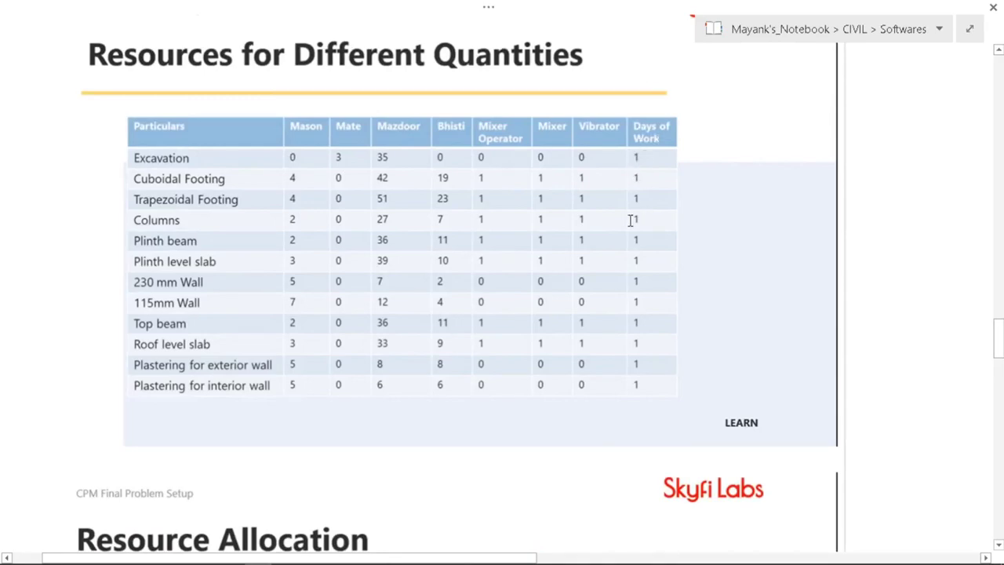
{"action": "scroll", "coordinate": [627, 218], "scroll_direction": "down", "scroll_amount": 5}
{"action": "scroll", "coordinate": [543, 226], "scroll_direction": "up", "scroll_amount": 5}
{"action": "scroll", "coordinate": [488, 229], "scroll_direction": "down", "scroll_amount": 6}
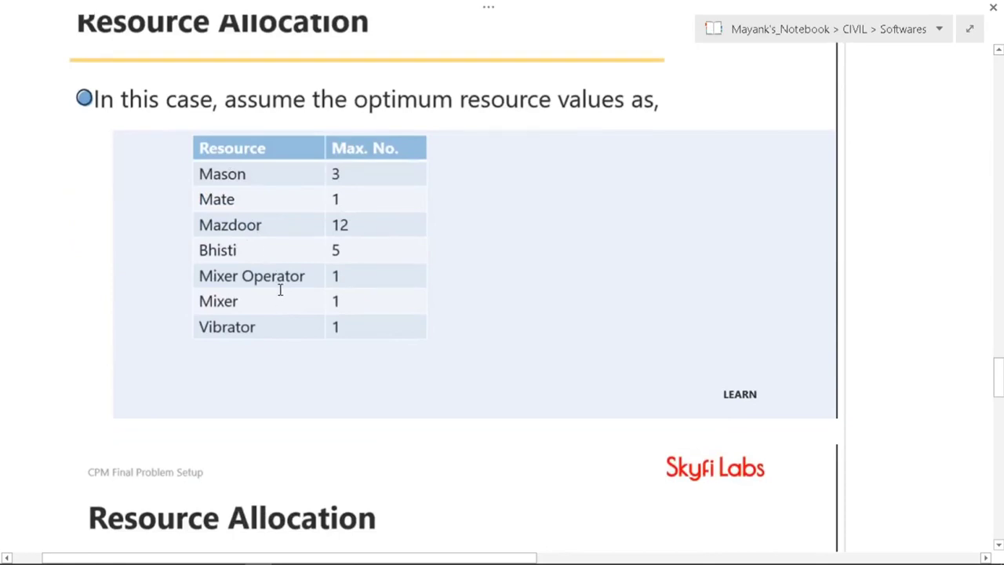
{"action": "scroll", "coordinate": [280, 290], "scroll_direction": "down", "scroll_amount": 5}
{"action": "scroll", "coordinate": [280, 290], "scroll_direction": "up", "scroll_amount": 1}
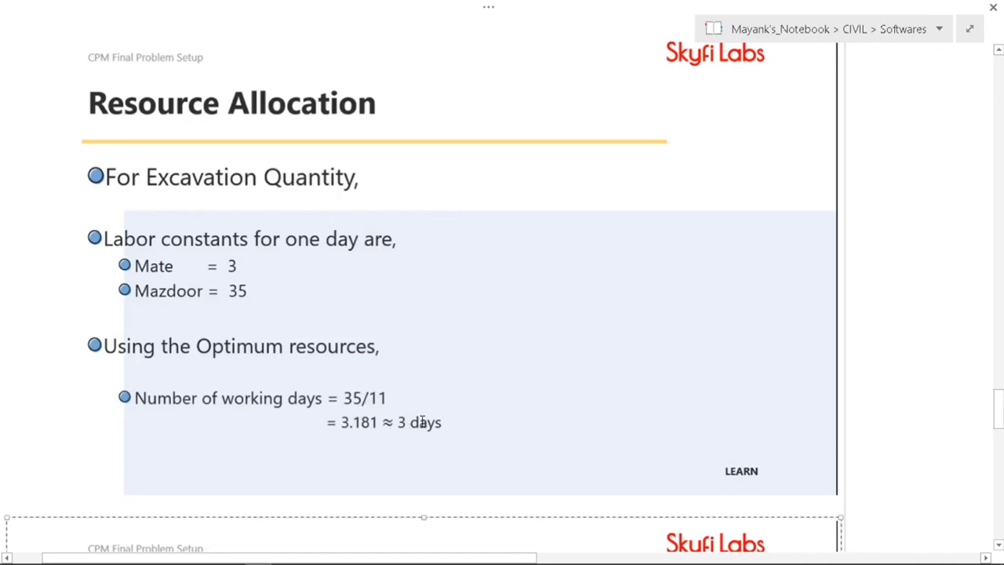
{"action": "scroll", "coordinate": [421, 422], "scroll_direction": "down", "scroll_amount": 7}
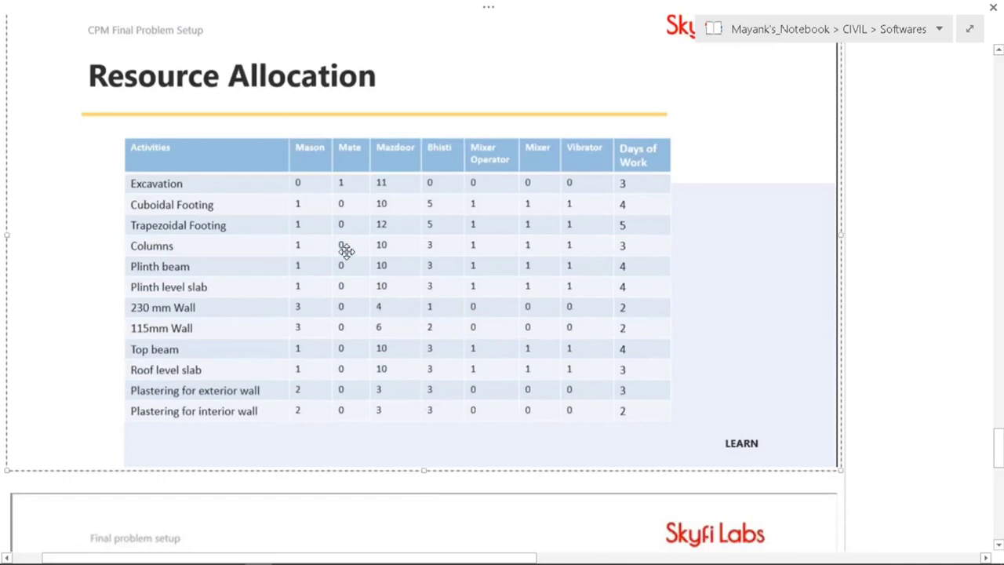
{"action": "scroll", "coordinate": [346, 250], "scroll_direction": "down", "scroll_amount": 6}
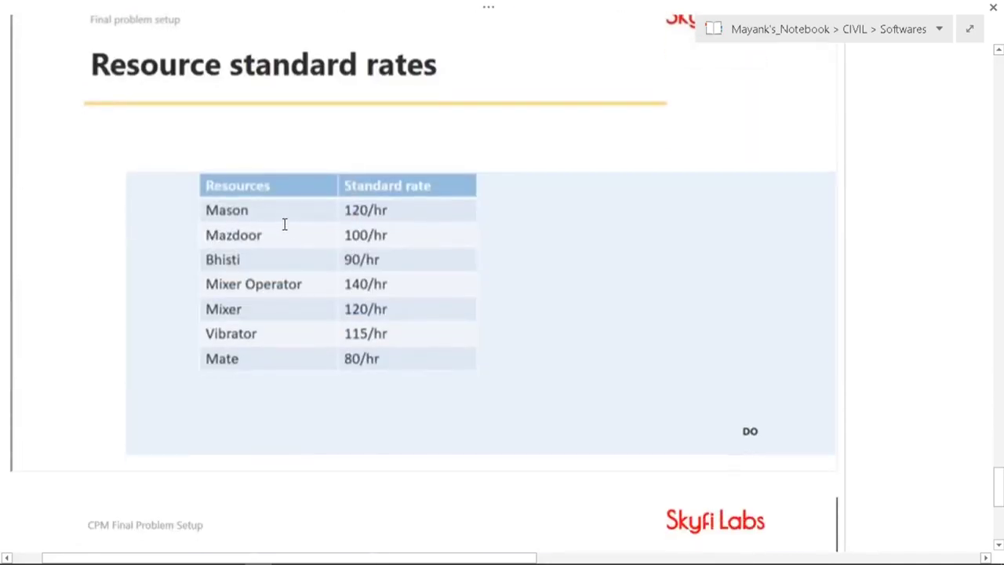
{"action": "scroll", "coordinate": [368, 216], "scroll_direction": "down", "scroll_amount": 6}
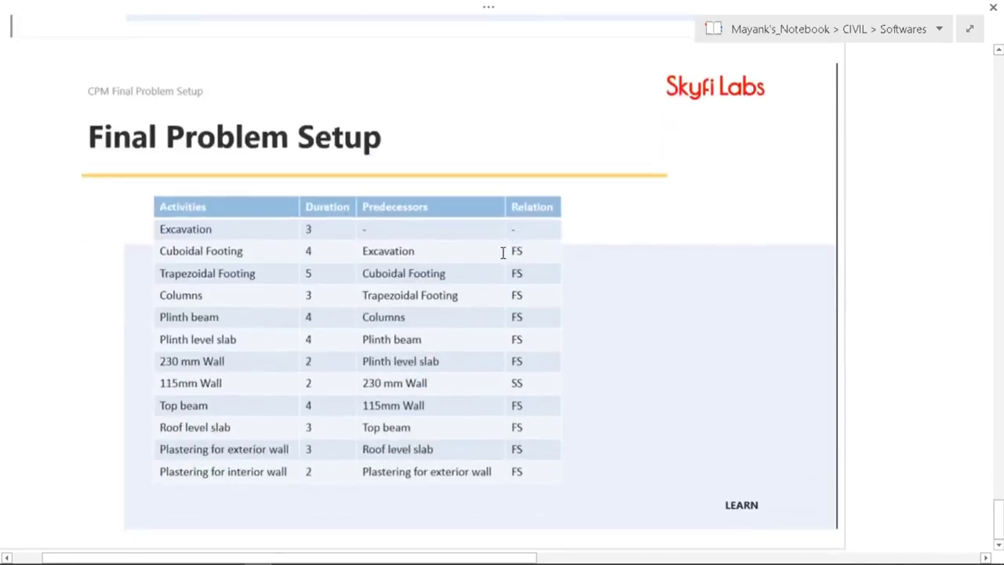
Step: Switch to Primavera P6 and close the open Residential Building project
{"action": "key", "text": "alt+Tab"}
{"action": "key", "text": "alt+Tab"}
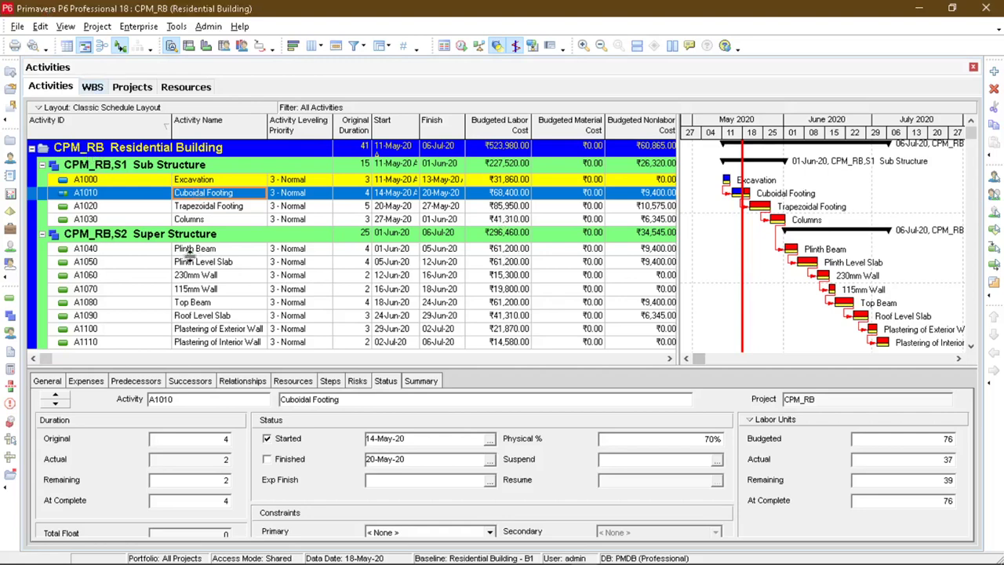
{"action": "left_click", "coordinate": [10, 105]}
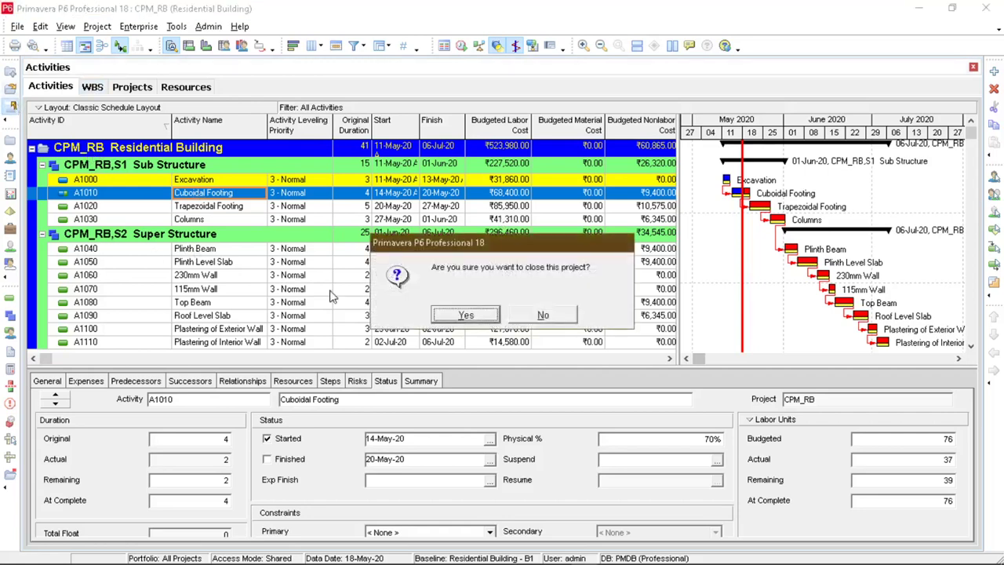
{"action": "left_click", "coordinate": [441, 317]}
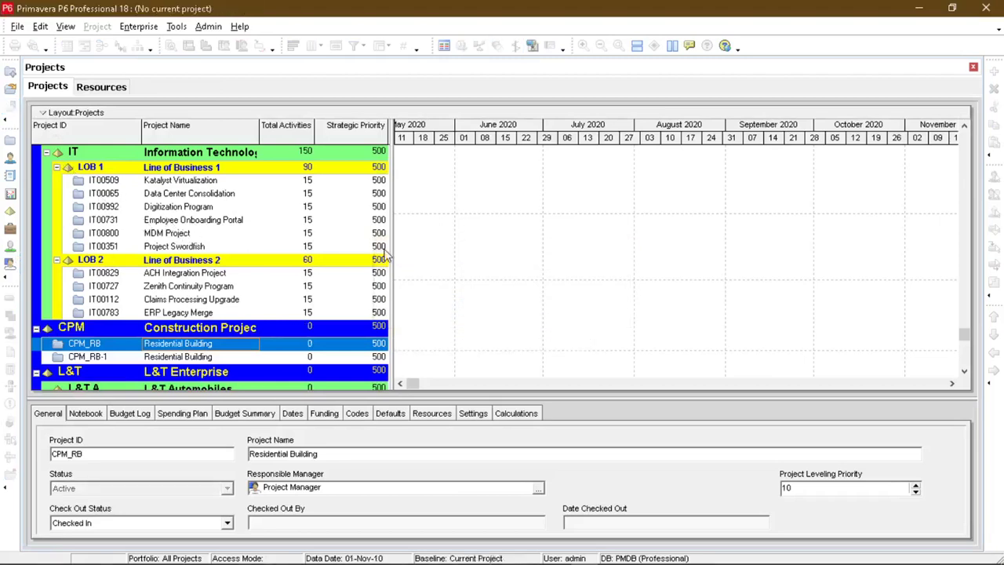
Step: Widen the project table and inspect the projects assigned to the Construction Projects portfolio, leaving the portfolio settings as they are
{"action": "left_click_drag", "start_coordinate": [389, 253], "coordinate": [450, 270]}
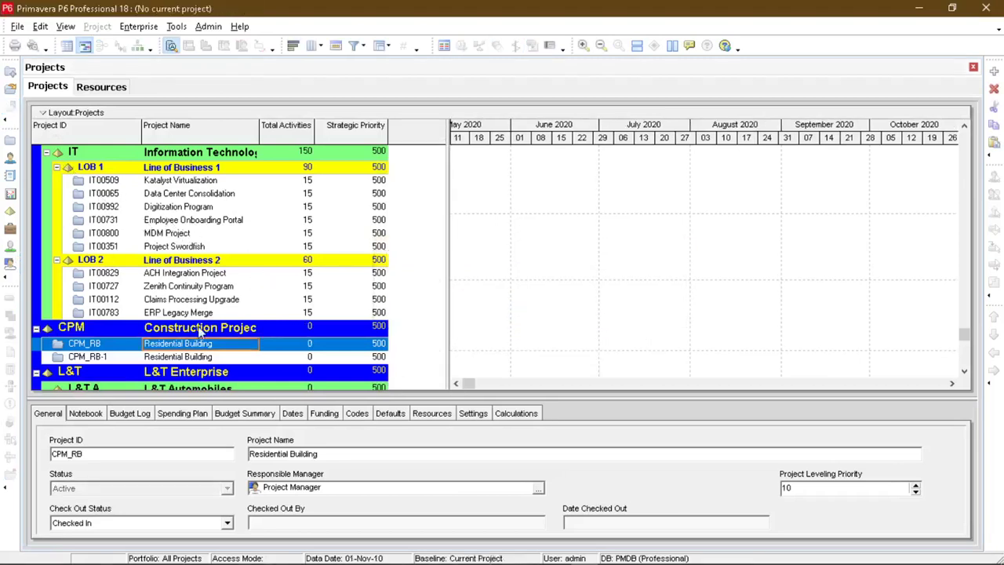
{"action": "left_click", "coordinate": [123, 30]}
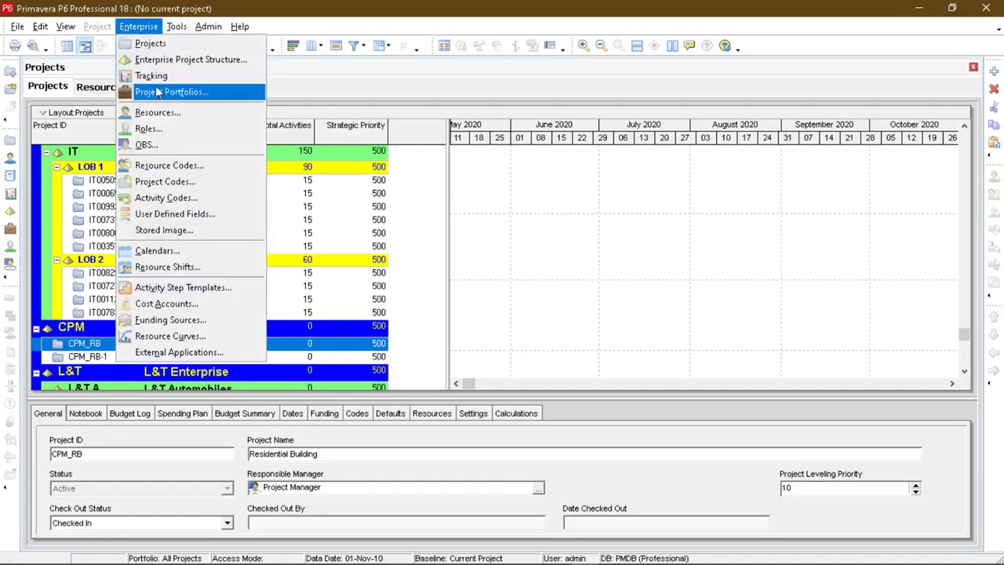
{"action": "left_click", "coordinate": [159, 94]}
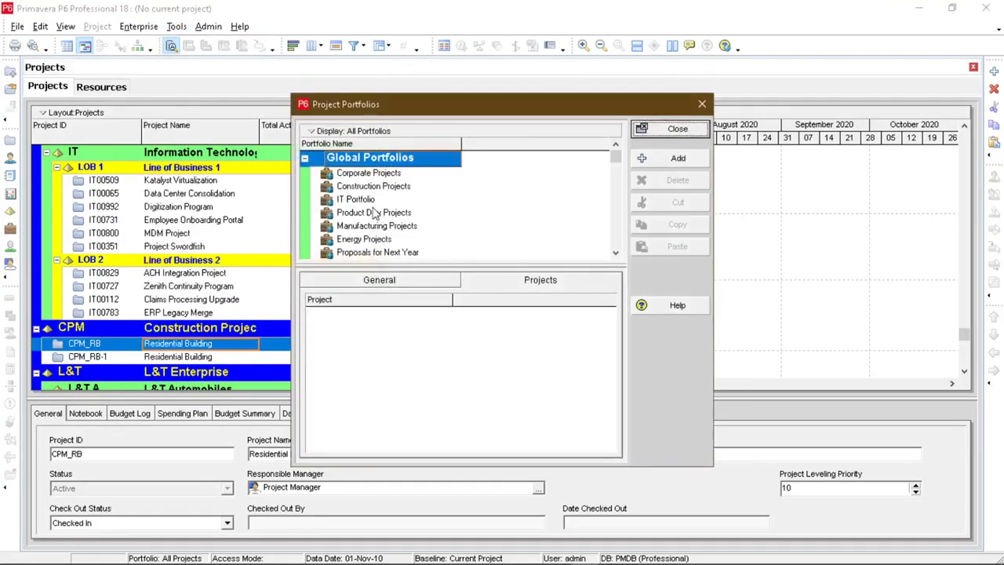
{"action": "left_click", "coordinate": [406, 186]}
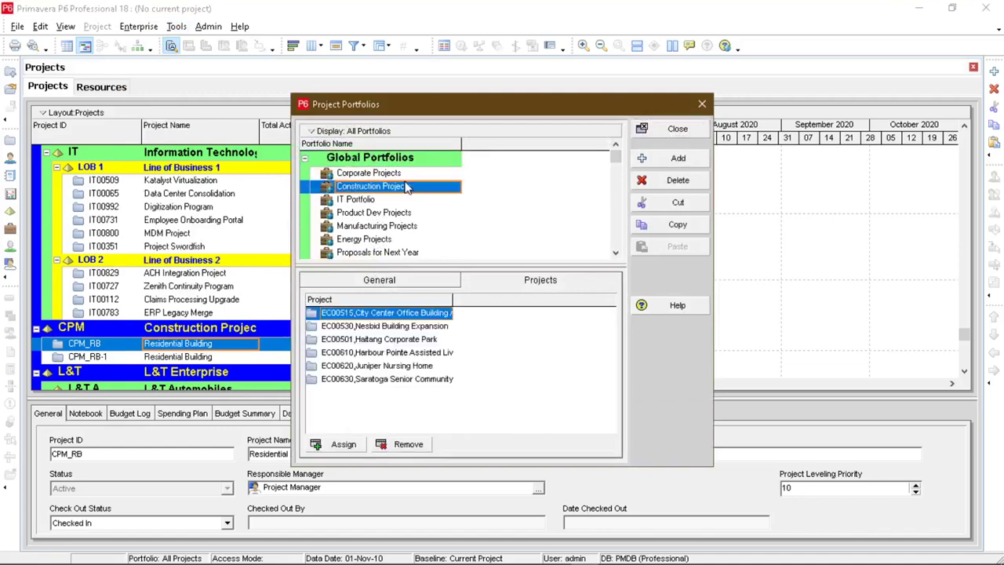
{"action": "left_click", "coordinate": [701, 104]}
{"action": "scroll", "coordinate": [286, 306], "scroll_direction": "down", "scroll_amount": 1}
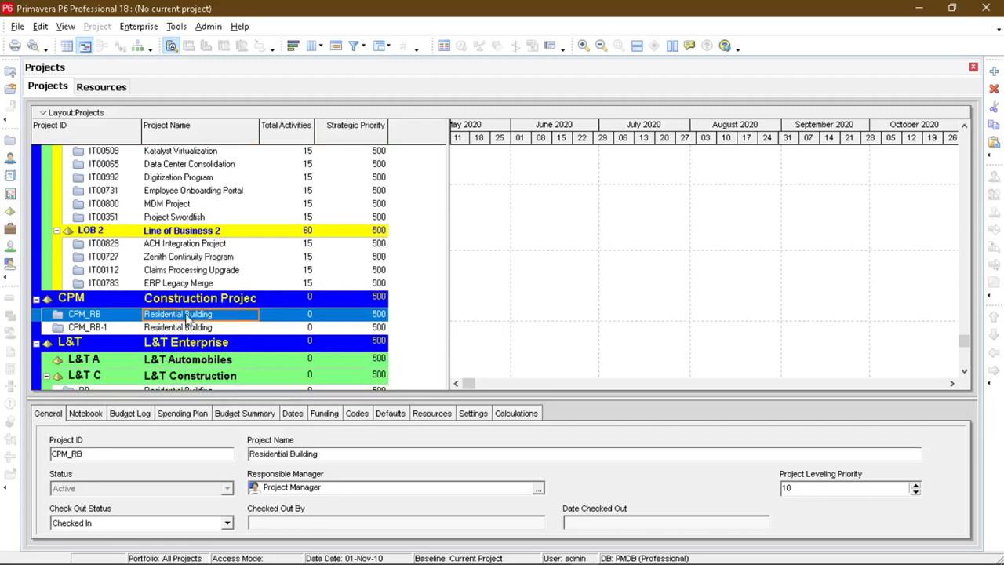
Step: Open the CPM_RB Residential Building project and display its work breakdown structure
{"action": "left_click", "coordinate": [276, 319]}
{"action": "right_click", "coordinate": [248, 316]}
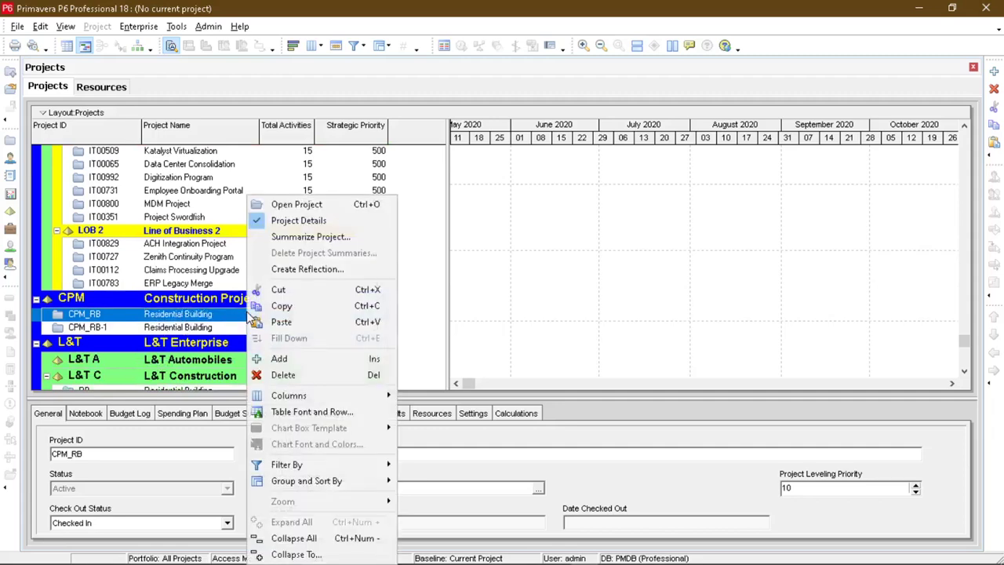
{"action": "left_click", "coordinate": [297, 206]}
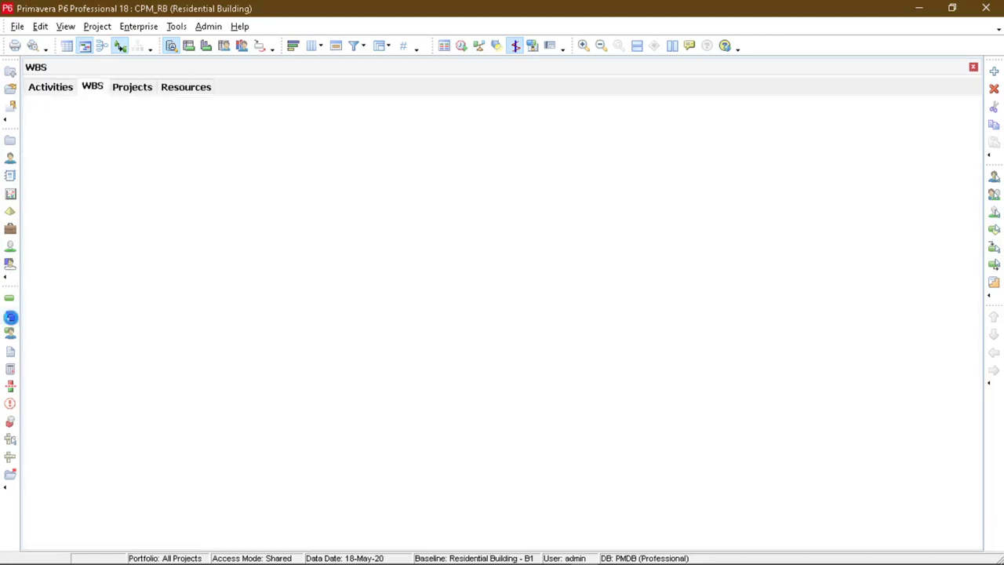
{"action": "left_click", "coordinate": [11, 317]}
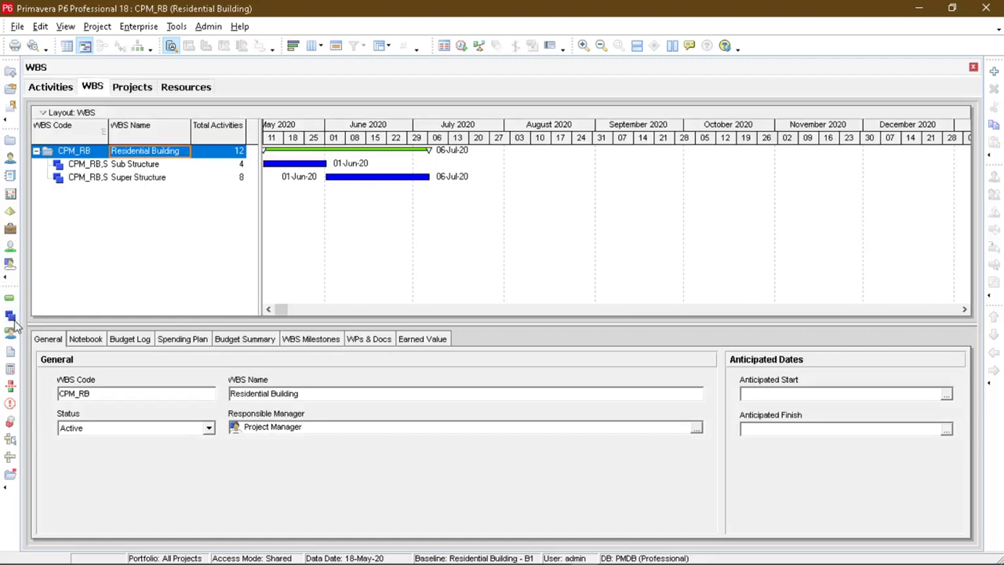
Step: Return to the project's activities and enlarge the schedule area, adjusting the split between the activity table and Gantt chart
{"action": "left_click", "coordinate": [67, 89]}
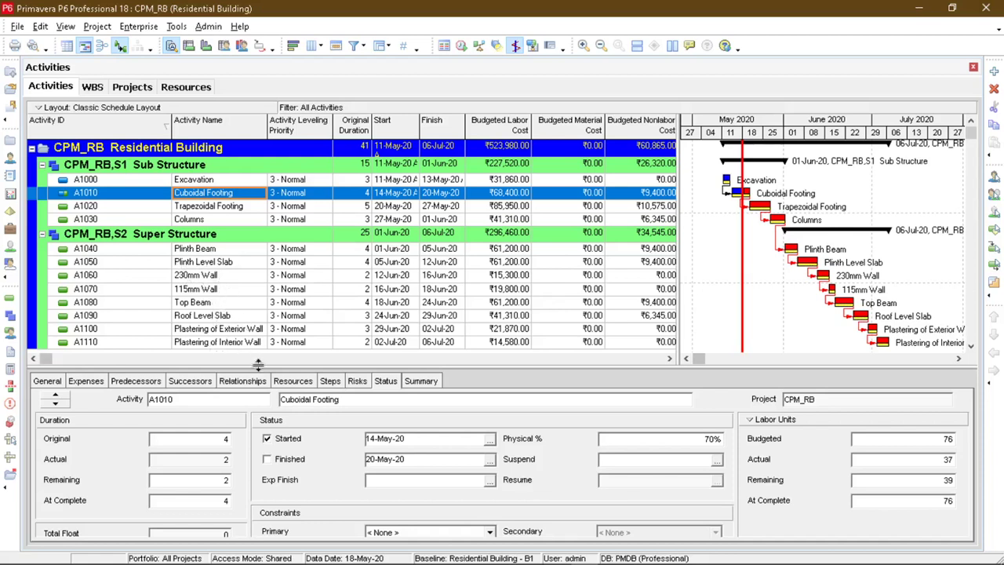
{"action": "left_click_drag", "start_coordinate": [258, 363], "coordinate": [261, 389]}
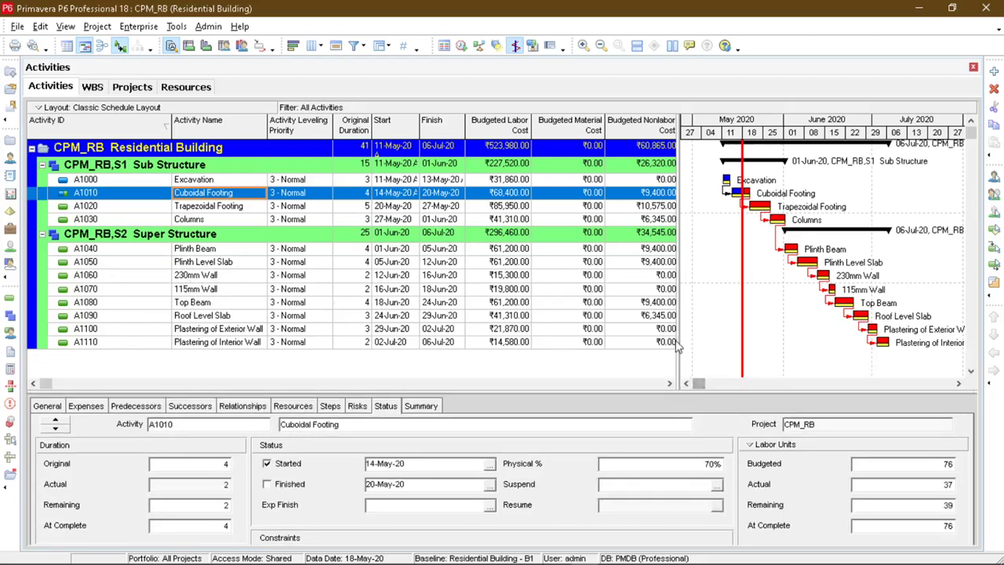
{"action": "left_click_drag", "start_coordinate": [678, 344], "coordinate": [603, 343]}
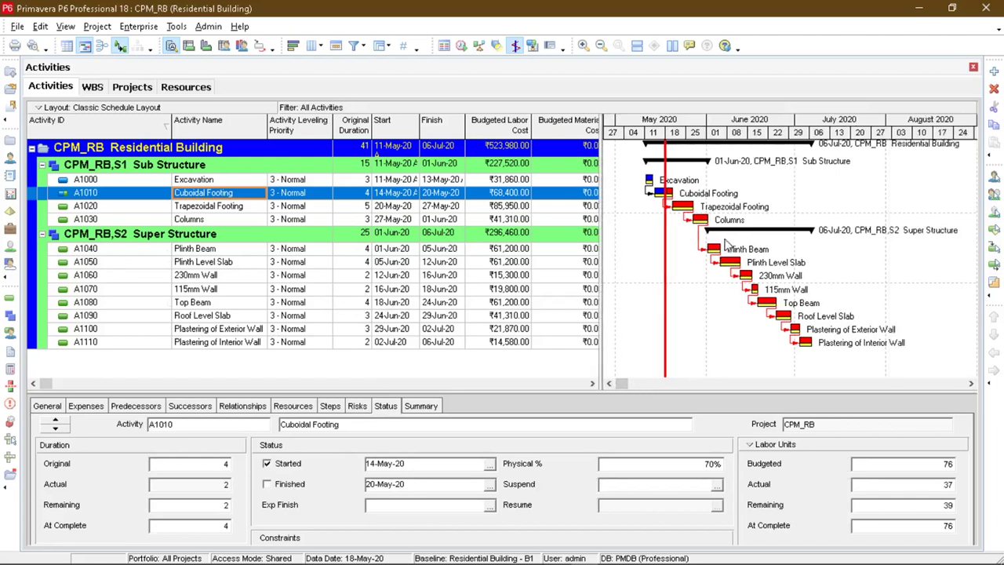
{"action": "left_click_drag", "start_coordinate": [621, 383], "coordinate": [626, 366]}
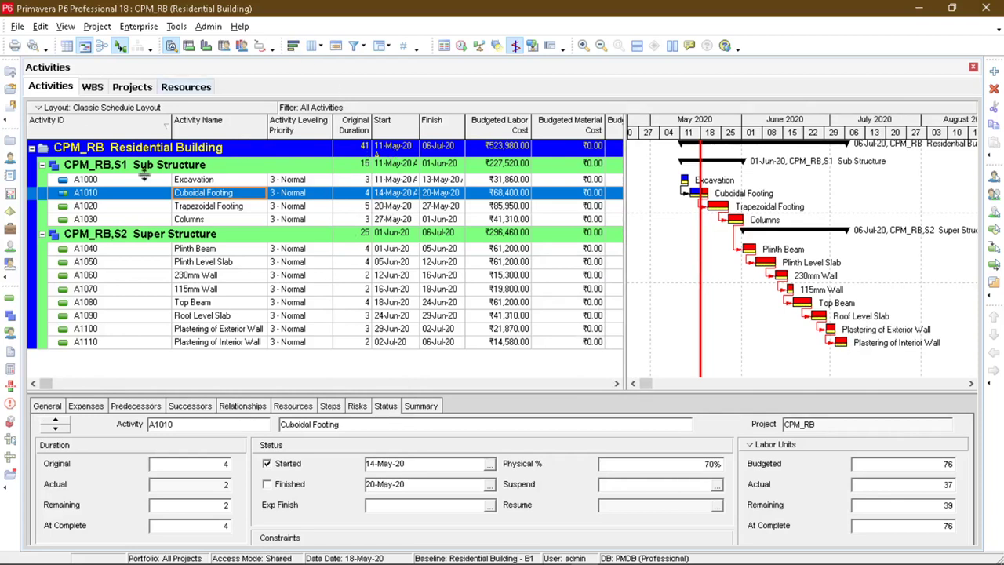
Step: Inspect the predecessors of the Cuboidal Footing and Trapezoidal Footing activities
{"action": "left_click", "coordinate": [156, 410]}
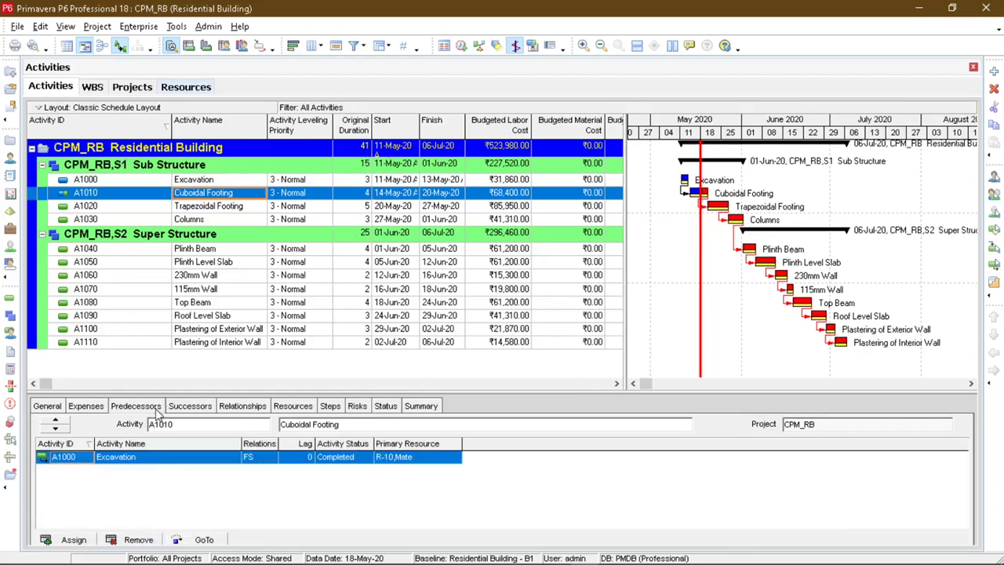
{"action": "left_click", "coordinate": [222, 207]}
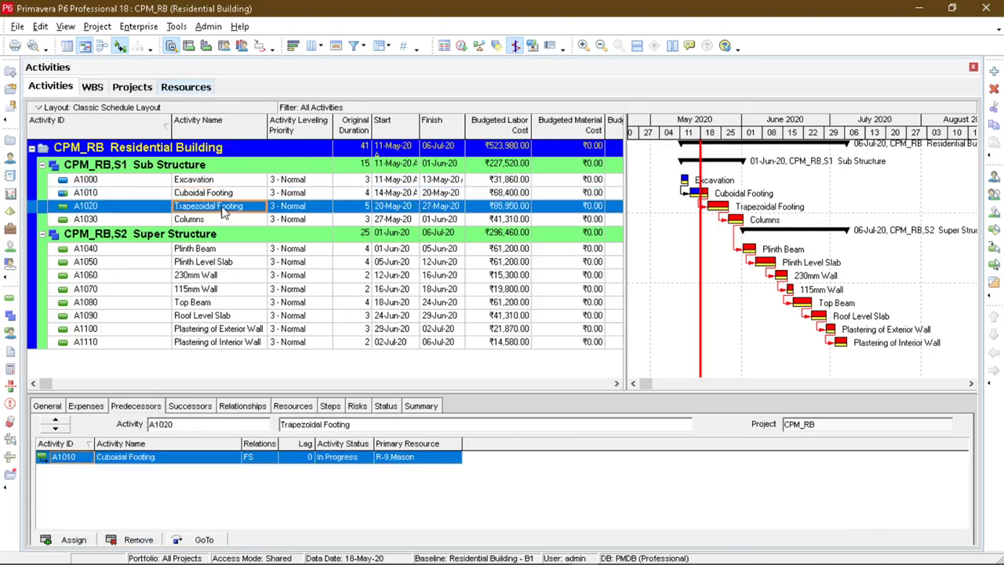
Step: Inspect the predecessors of Columns and Excavation, as well as the successors of Excavation and Cuboidal Footing
{"action": "left_click", "coordinate": [224, 221]}
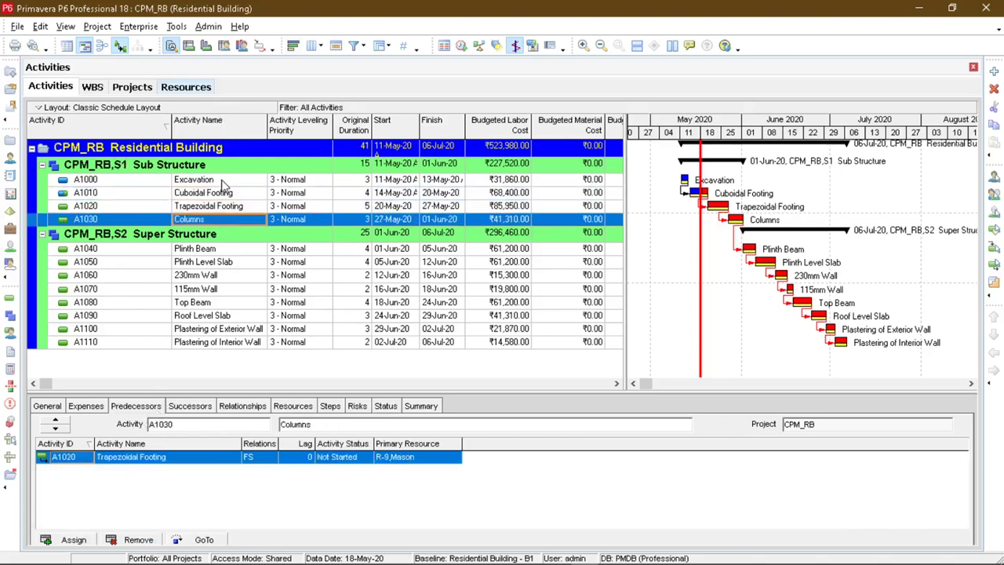
{"action": "left_click", "coordinate": [219, 183]}
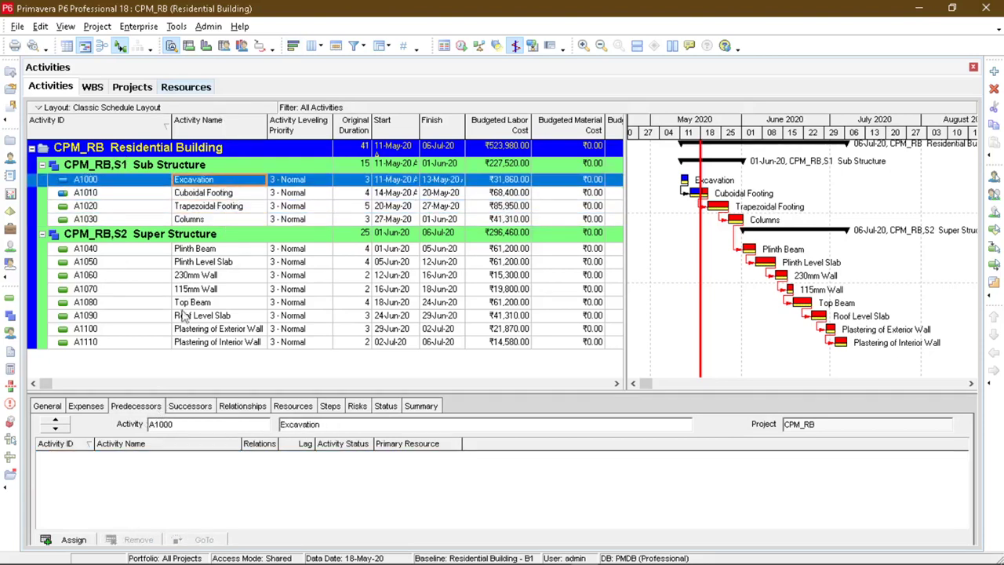
{"action": "left_click", "coordinate": [206, 406]}
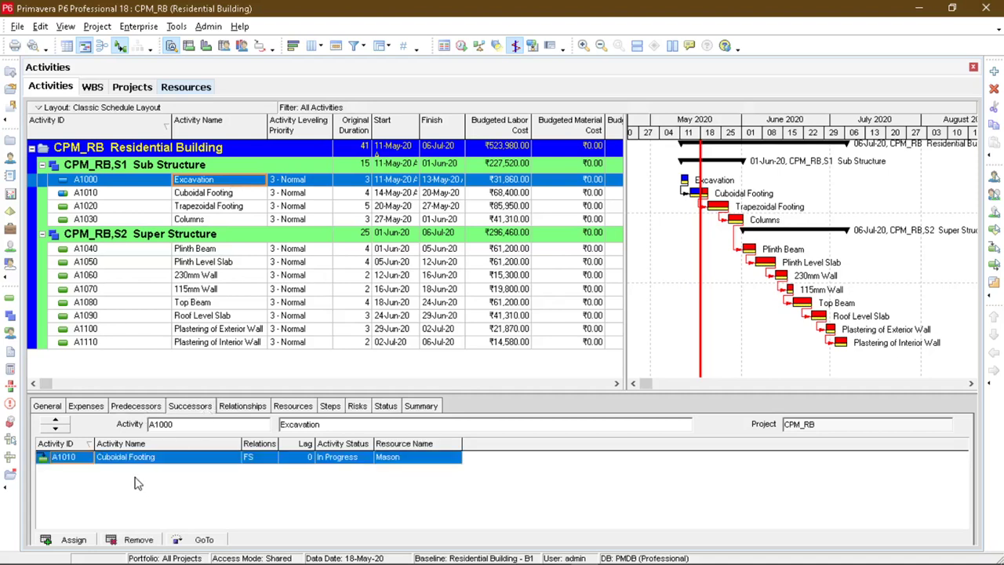
{"action": "left_click", "coordinate": [219, 193]}
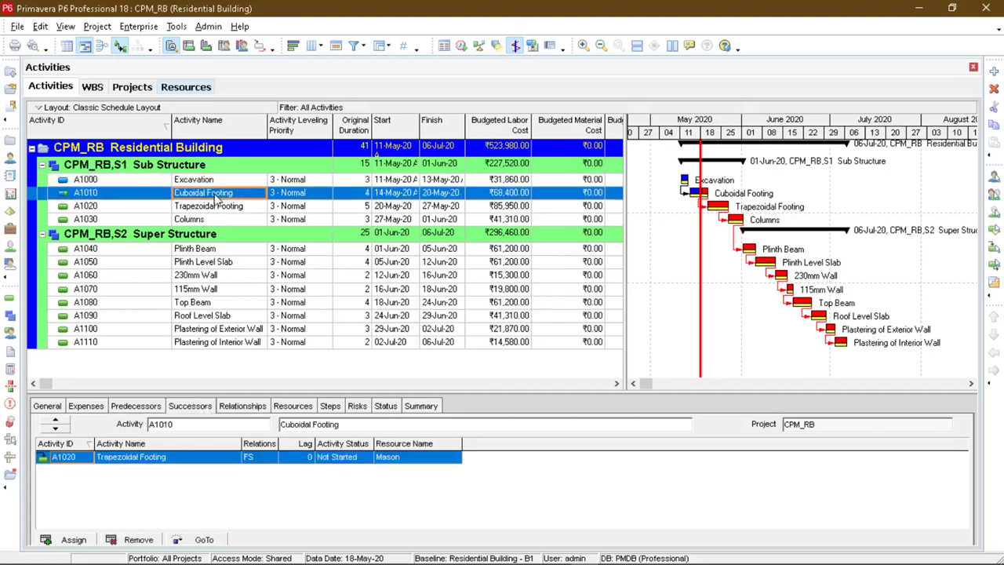
Step: Check the predecessors of the Cuboidal Footing, Trapezoidal Footing and 230mm Wall activities
{"action": "left_click", "coordinate": [138, 405]}
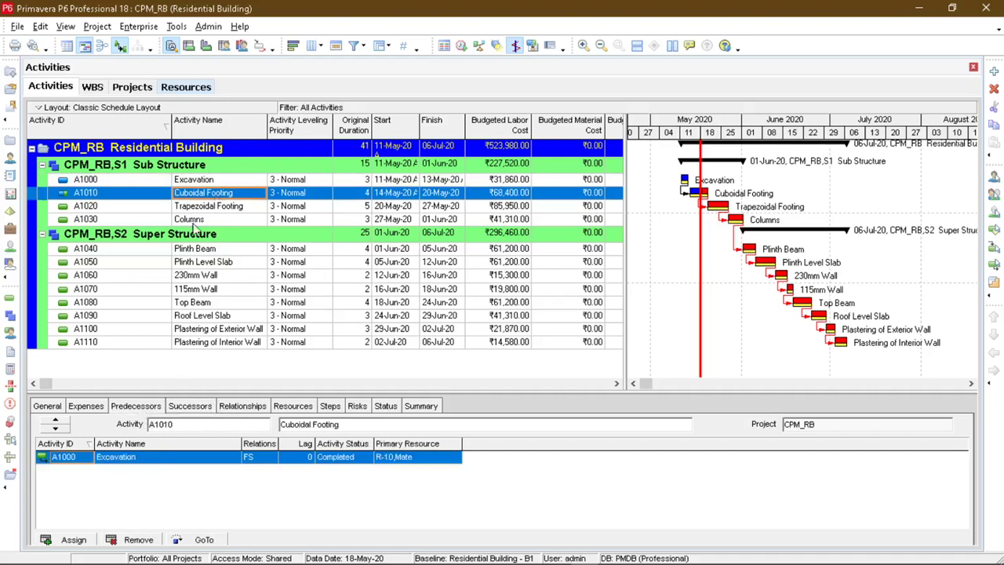
{"action": "key", "text": "Down"}
{"action": "key", "text": "Down"}
{"action": "key", "text": "Down"}
{"action": "key", "text": "Down"}
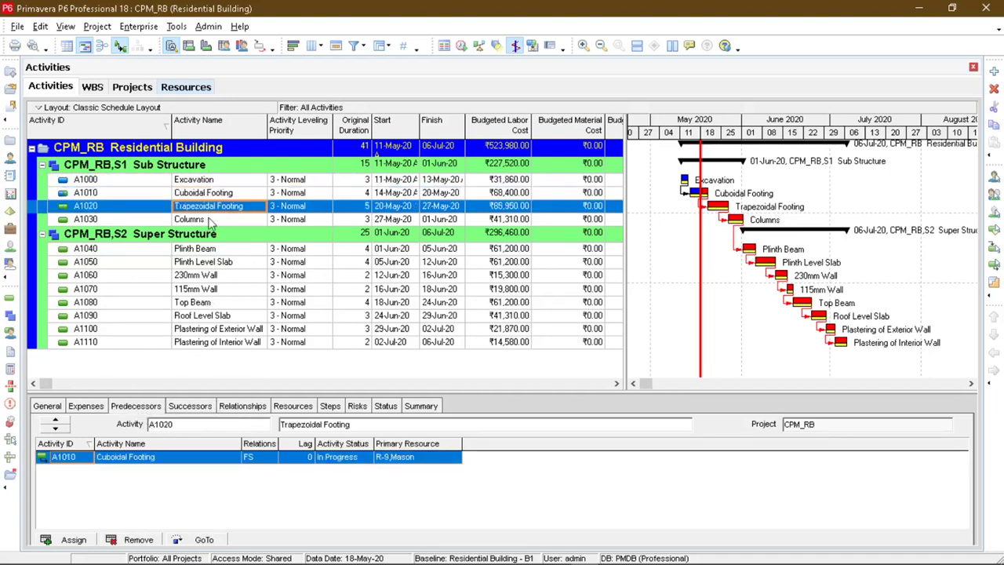
{"action": "left_click", "coordinate": [202, 273]}
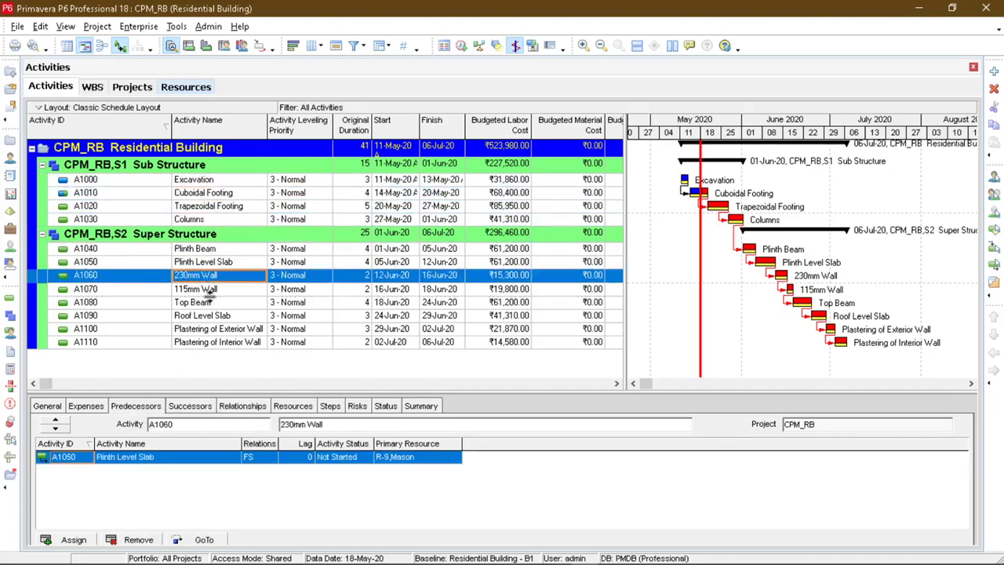
Step: Display the resources and collapse the Single Room Building Resources and Product Development Resources groups
{"action": "left_click", "coordinate": [176, 92]}
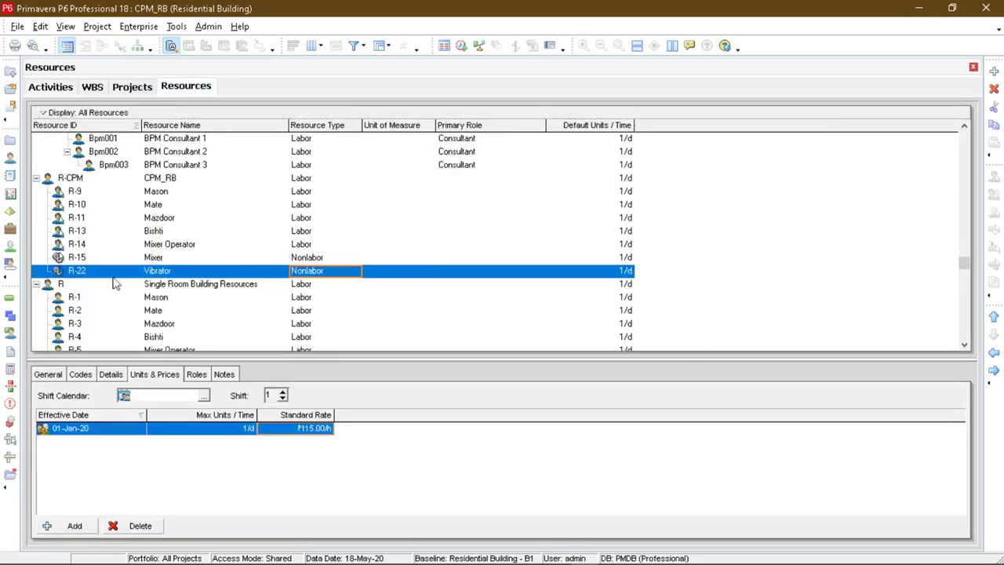
{"action": "left_click", "coordinate": [47, 286]}
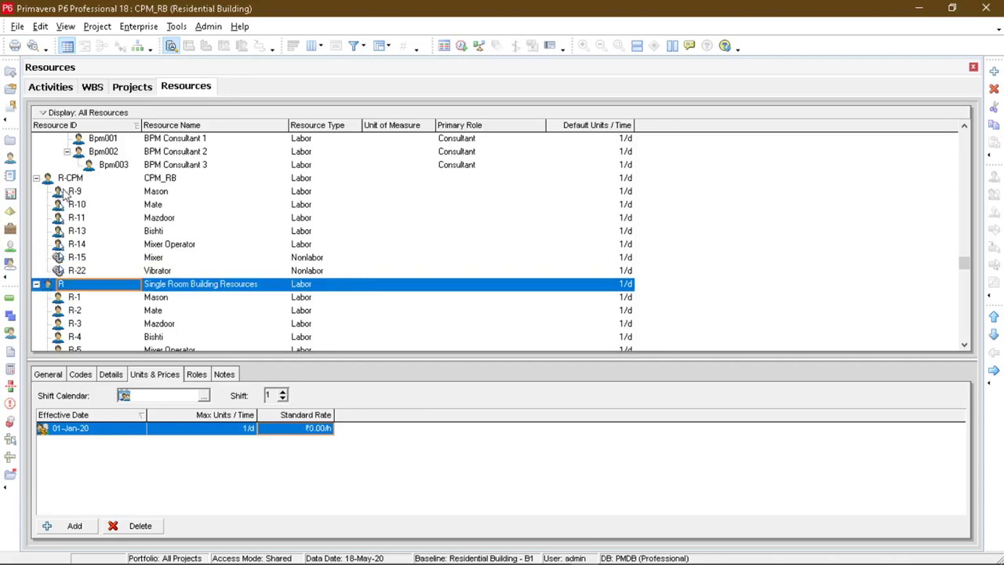
{"action": "left_click", "coordinate": [36, 284]}
{"action": "left_click", "coordinate": [36, 297]}
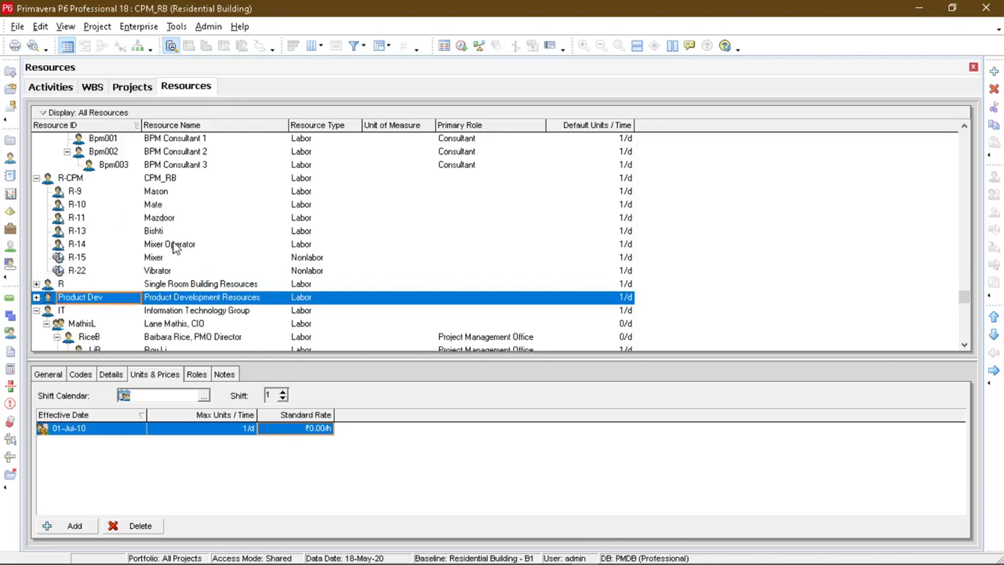
Step: Review the units and prices of the CPM_RB resources one by one, from Mason through Mixer
{"action": "left_click", "coordinate": [161, 192]}
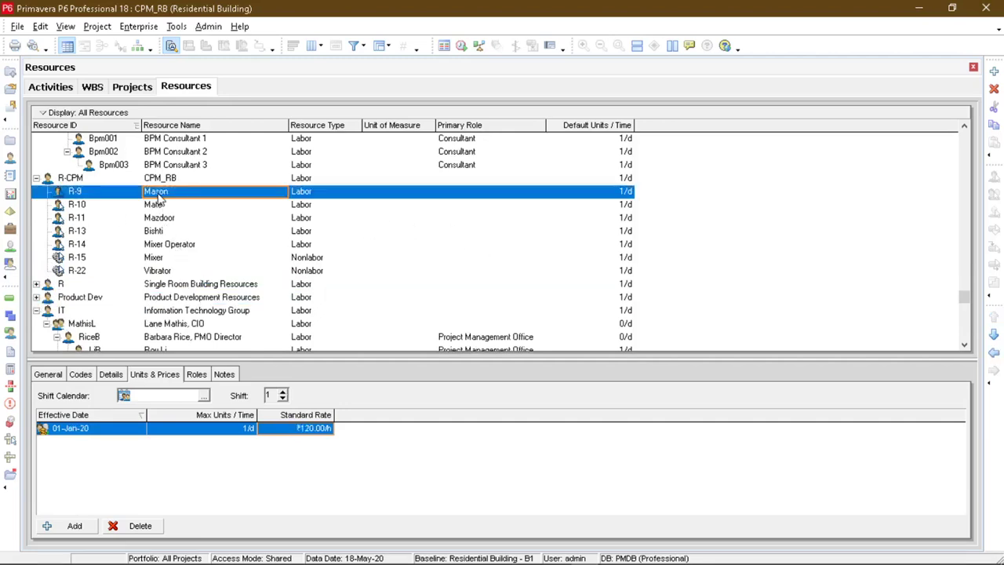
{"action": "left_click", "coordinate": [158, 207]}
{"action": "left_click", "coordinate": [158, 218]}
{"action": "left_click", "coordinate": [159, 229]}
{"action": "left_click", "coordinate": [159, 233]}
{"action": "left_click", "coordinate": [160, 245]}
{"action": "left_click", "coordinate": [166, 259]}
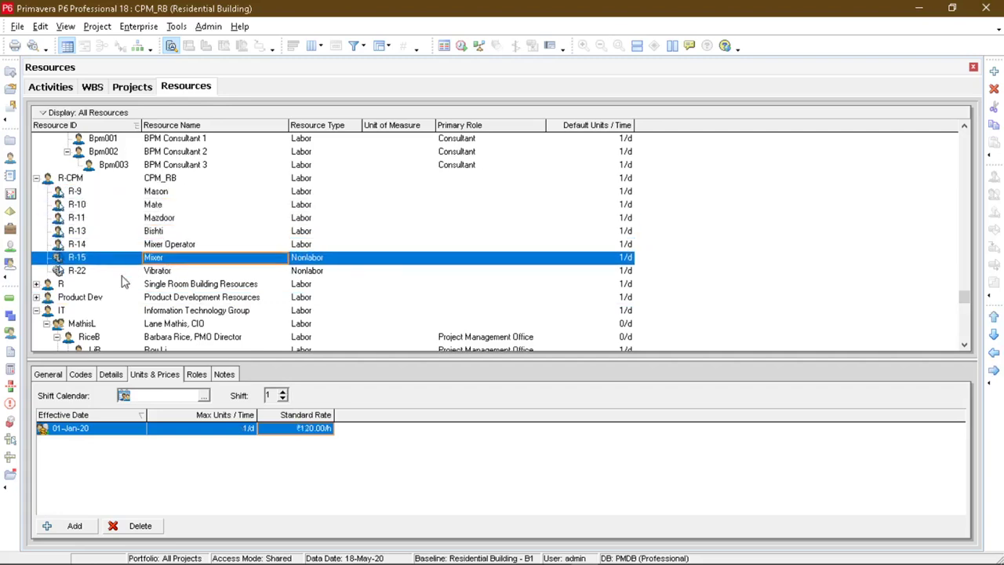
Step: Return to the activities and view the resources available for assignment to the 230mm Wall activity, without assigning any
{"action": "left_click", "coordinate": [67, 89]}
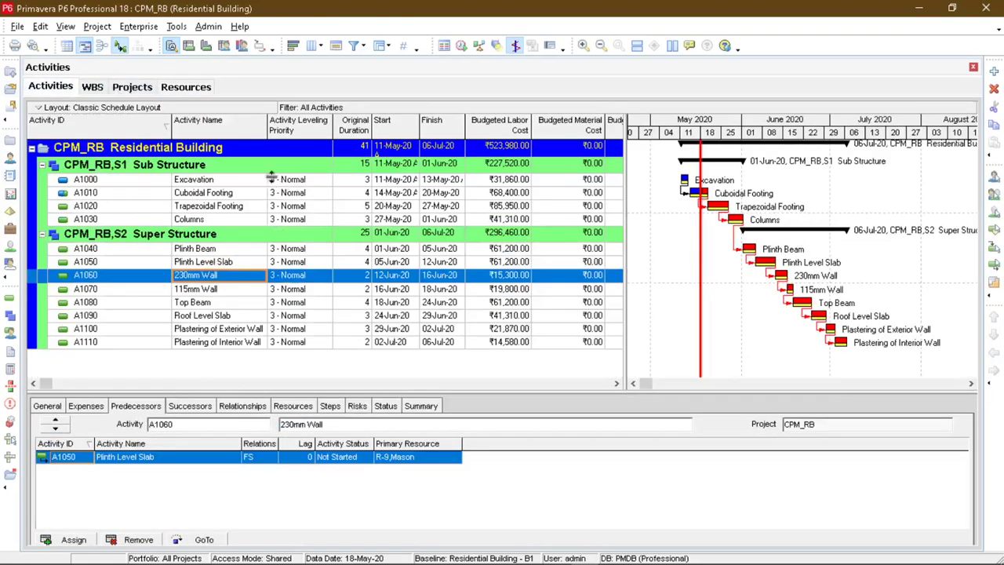
{"action": "right_click", "coordinate": [236, 287]}
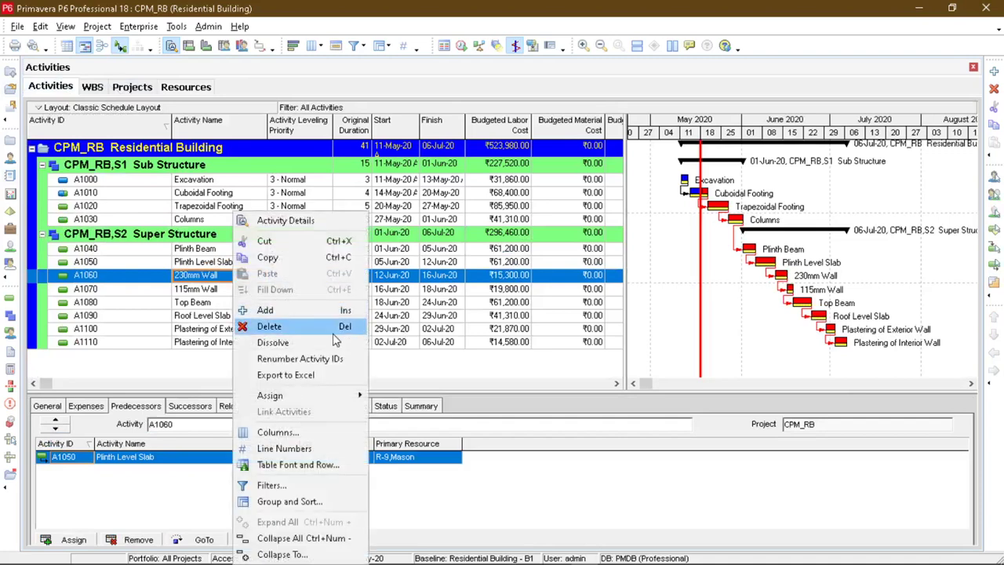
{"action": "mouse_move", "coordinate": [354, 397]}
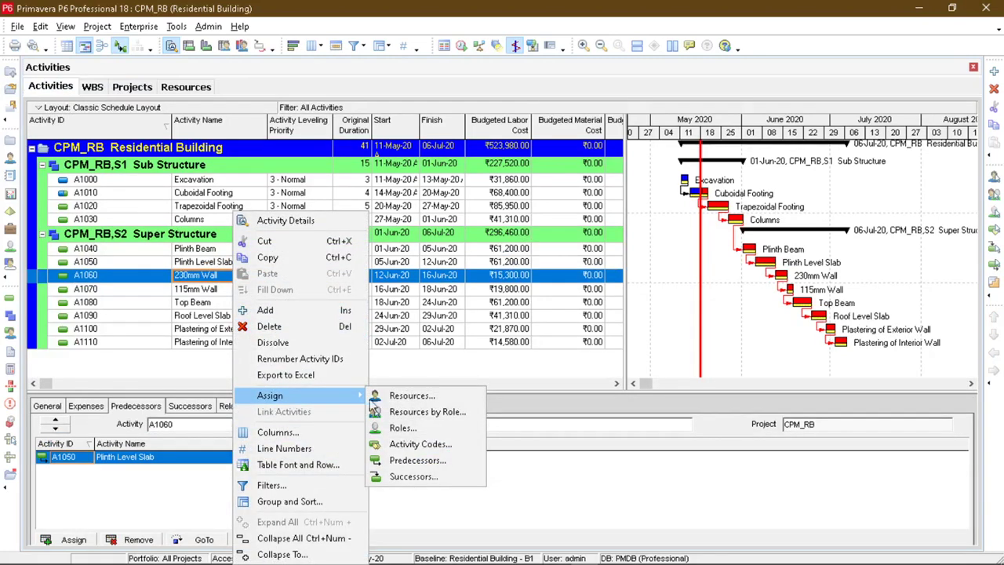
{"action": "left_click", "coordinate": [391, 398]}
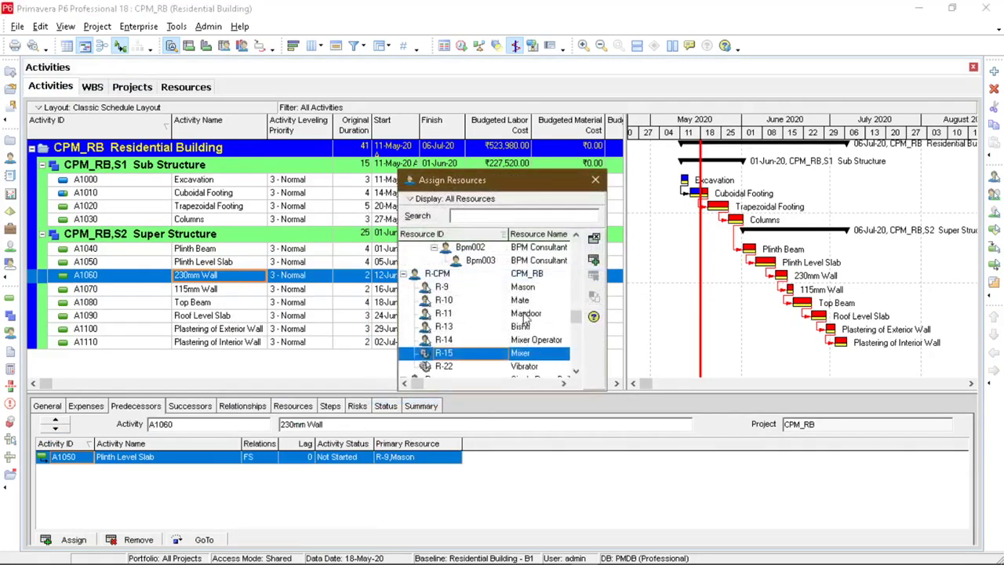
{"action": "left_click", "coordinate": [595, 180]}
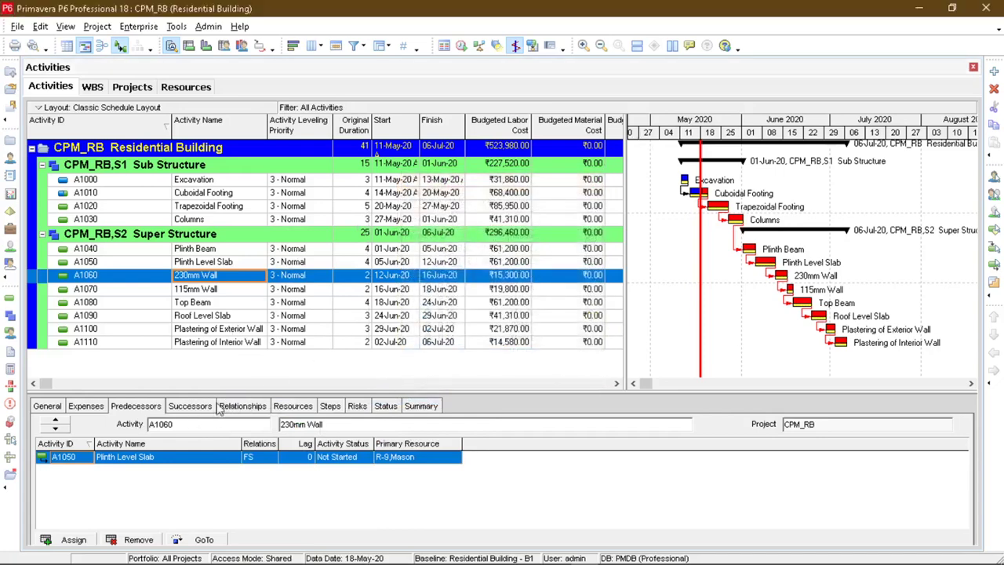
Step: Inspect the resources assigned to 230mm Wall, Excavation, Cuboidal Footing, Trapezoidal Footing, Columns and Plinth Level Slab
{"action": "left_click", "coordinate": [293, 405]}
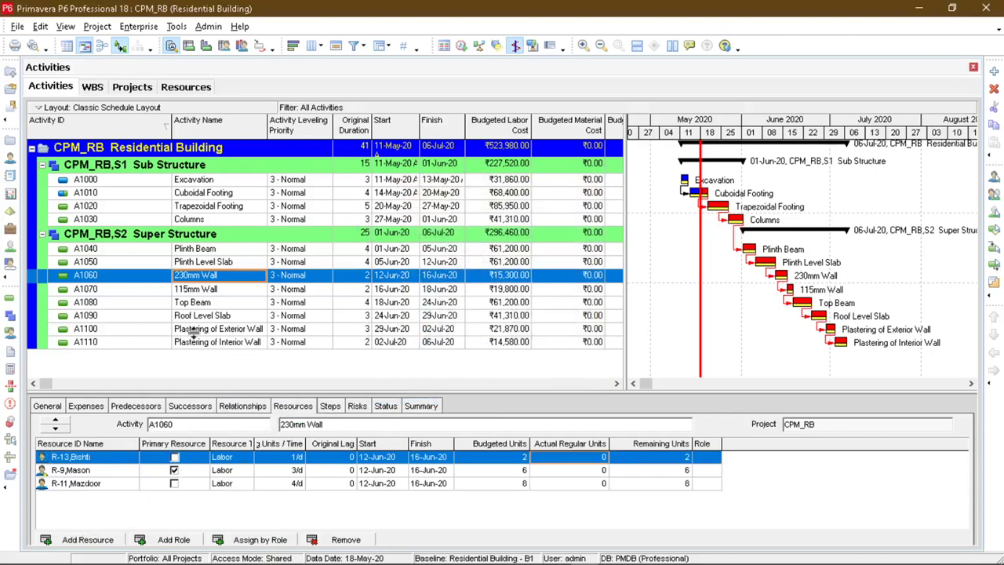
{"action": "left_click", "coordinate": [219, 182]}
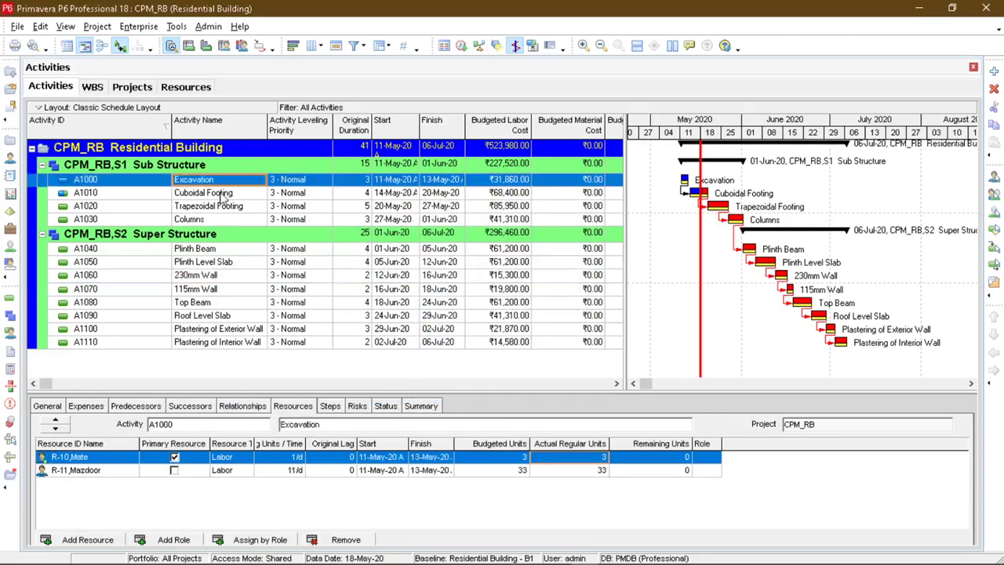
{"action": "left_click", "coordinate": [220, 194]}
{"action": "left_click", "coordinate": [221, 207]}
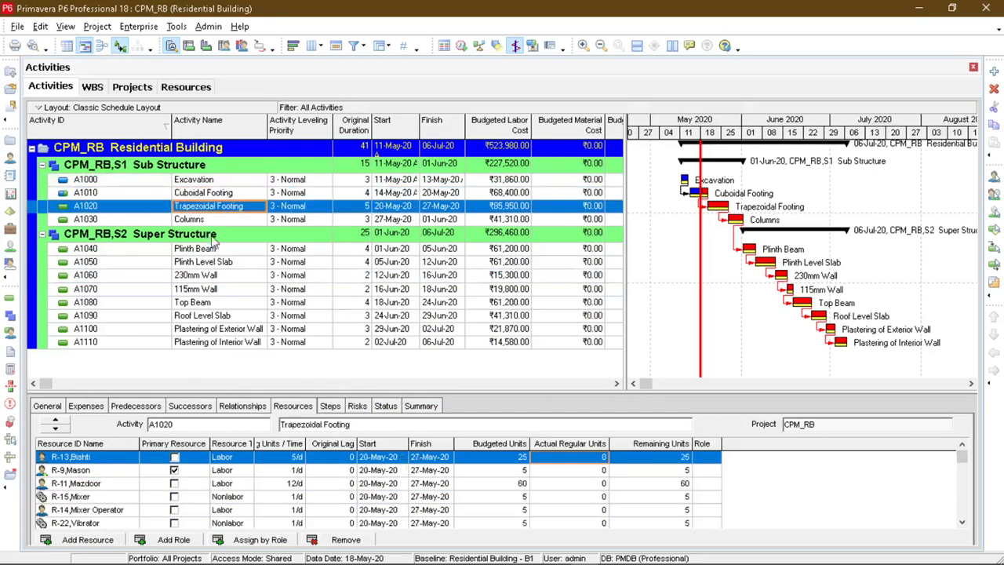
{"action": "left_click", "coordinate": [215, 221]}
{"action": "left_click", "coordinate": [219, 264]}
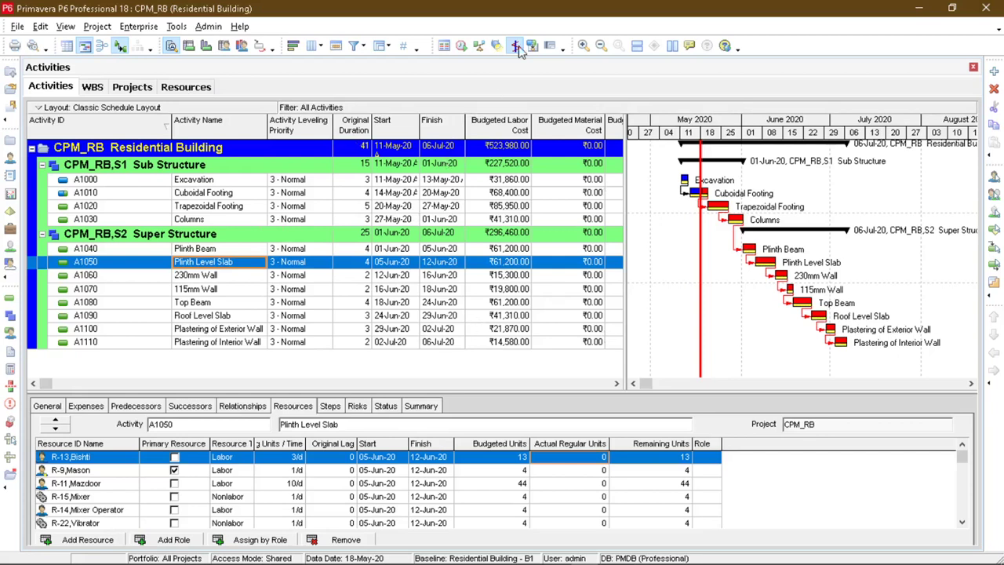
Step: View the project's scheduling settings and the calendar for its current data date, leaving without scheduling
{"action": "left_click", "coordinate": [461, 47]}
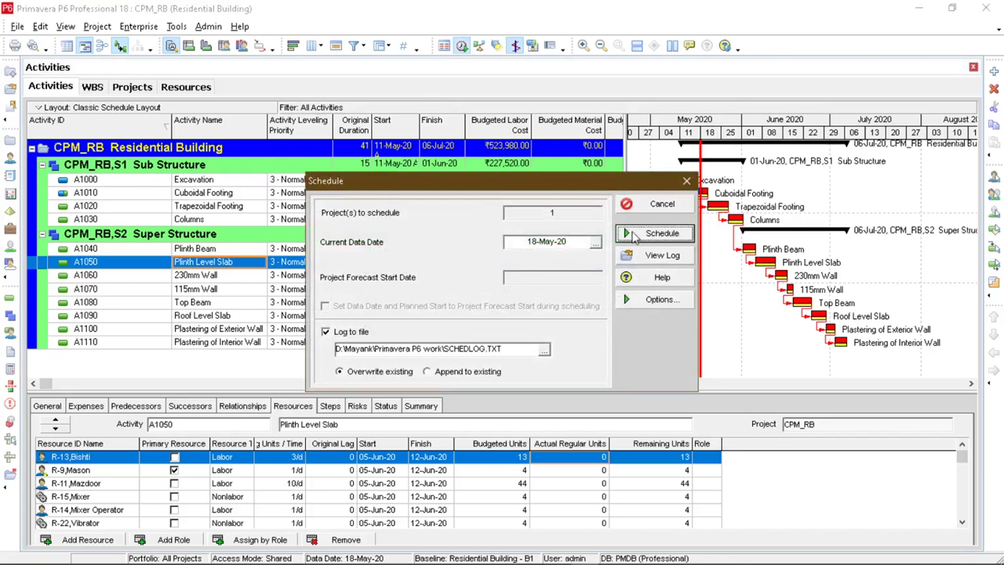
{"action": "left_click", "coordinate": [593, 246]}
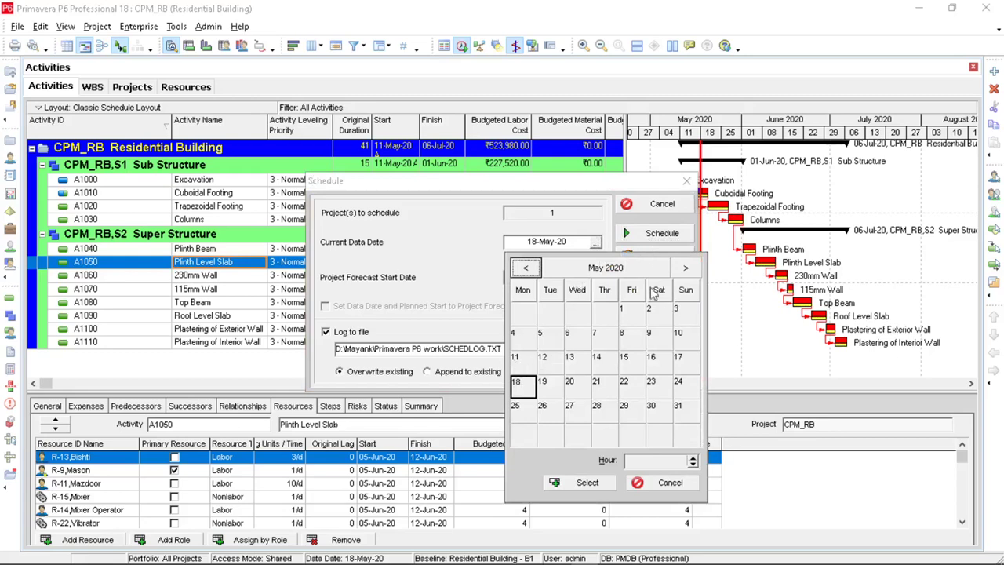
{"action": "left_click", "coordinate": [654, 492]}
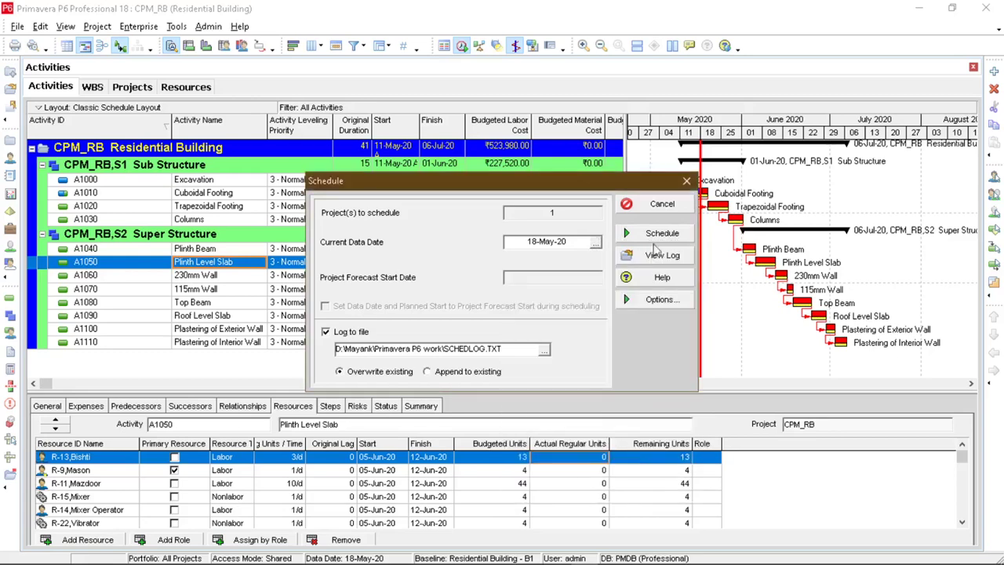
{"action": "left_click", "coordinate": [687, 181]}
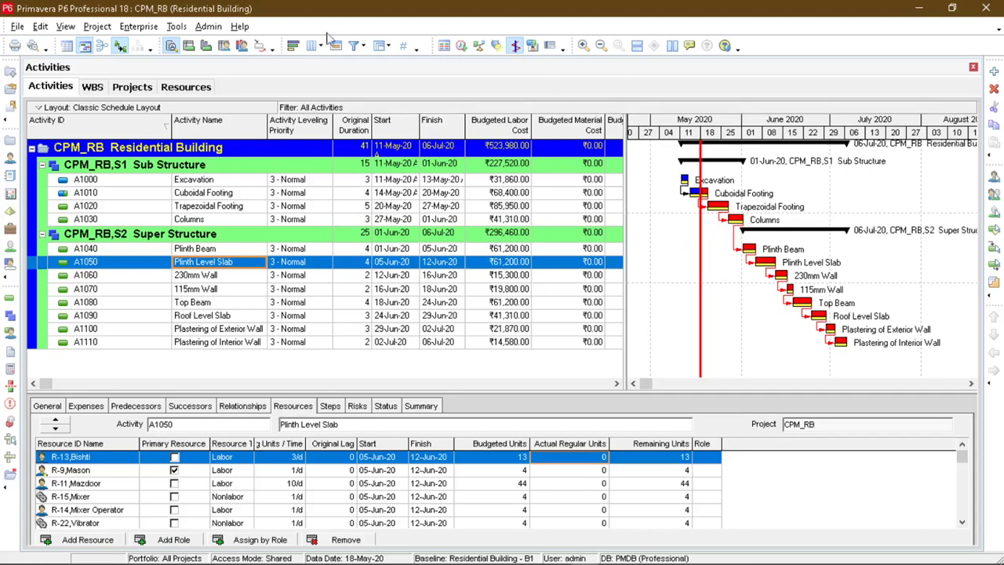
Step: View the baselines maintained for the Residential Building project and leave them as they are
{"action": "left_click", "coordinate": [135, 28]}
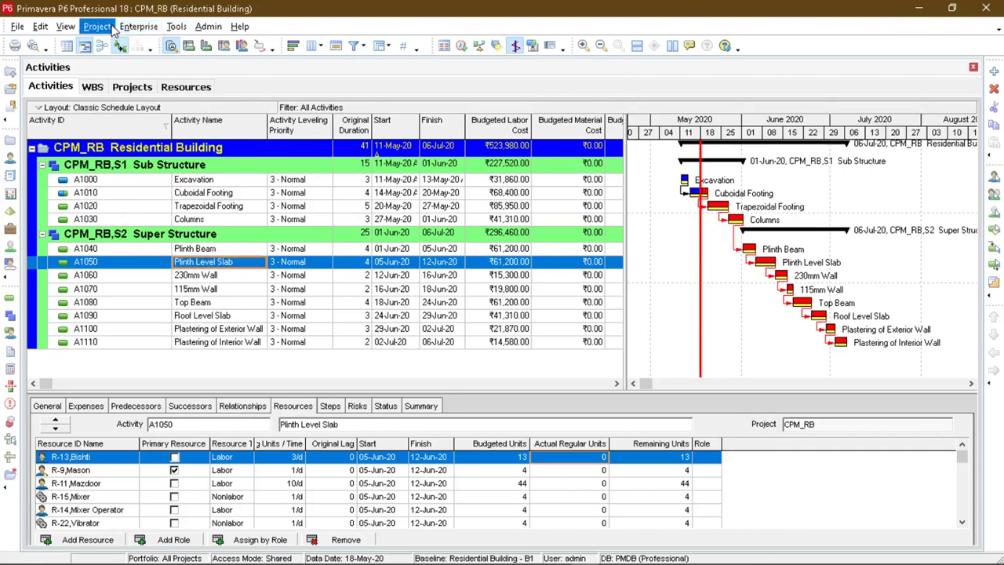
{"action": "left_click", "coordinate": [108, 29]}
{"action": "left_click", "coordinate": [138, 112]}
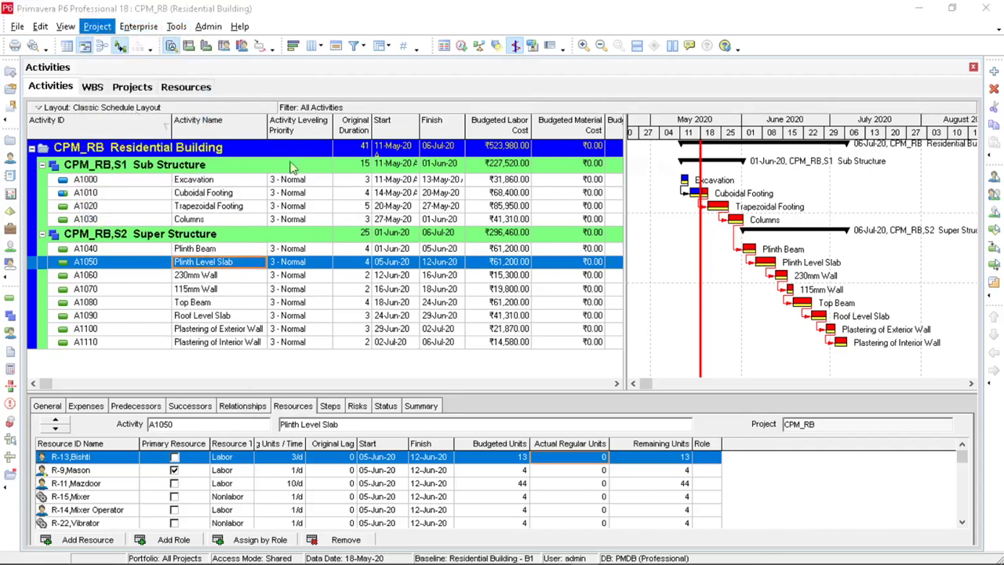
{"action": "left_click", "coordinate": [365, 219]}
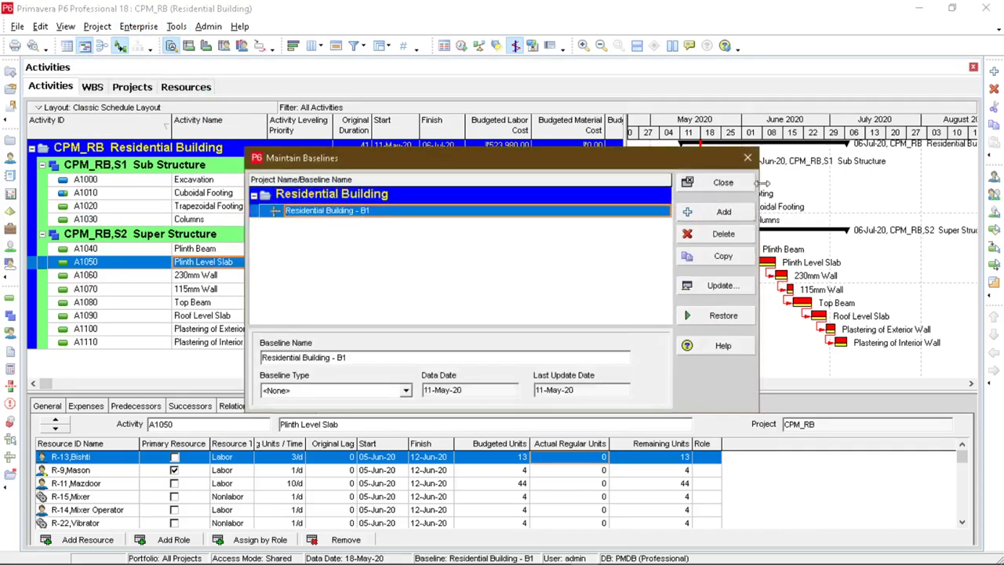
{"action": "left_click", "coordinate": [747, 158]}
Step: View the project's baseline assignments and the available project baseline choices, leaving the assignments as they are
{"action": "left_click", "coordinate": [97, 26]}
{"action": "key", "text": "Escape"}
{"action": "key", "text": "Down"}
{"action": "key", "text": "Down"}
{"action": "key", "text": "Return"}
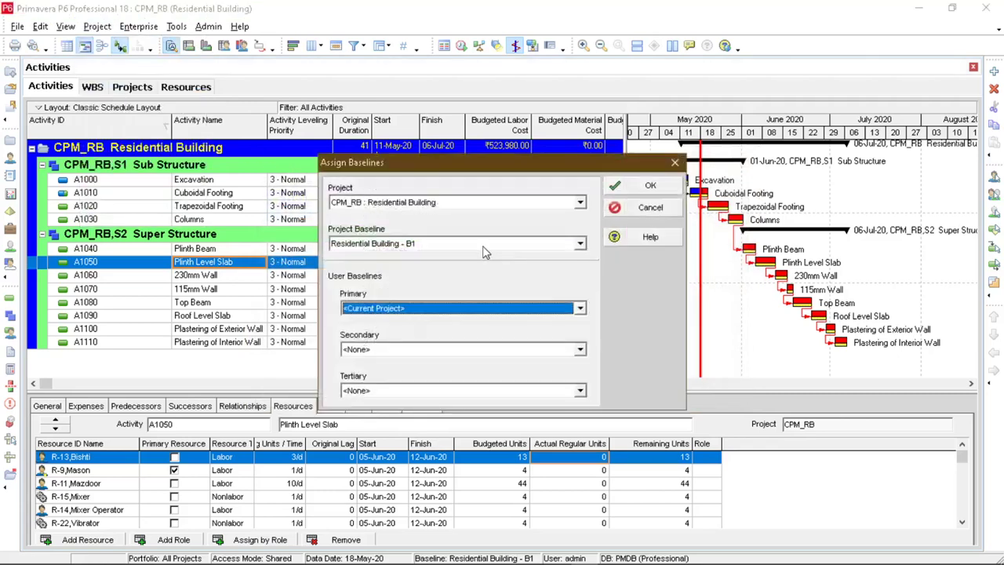
{"action": "left_click", "coordinate": [581, 244]}
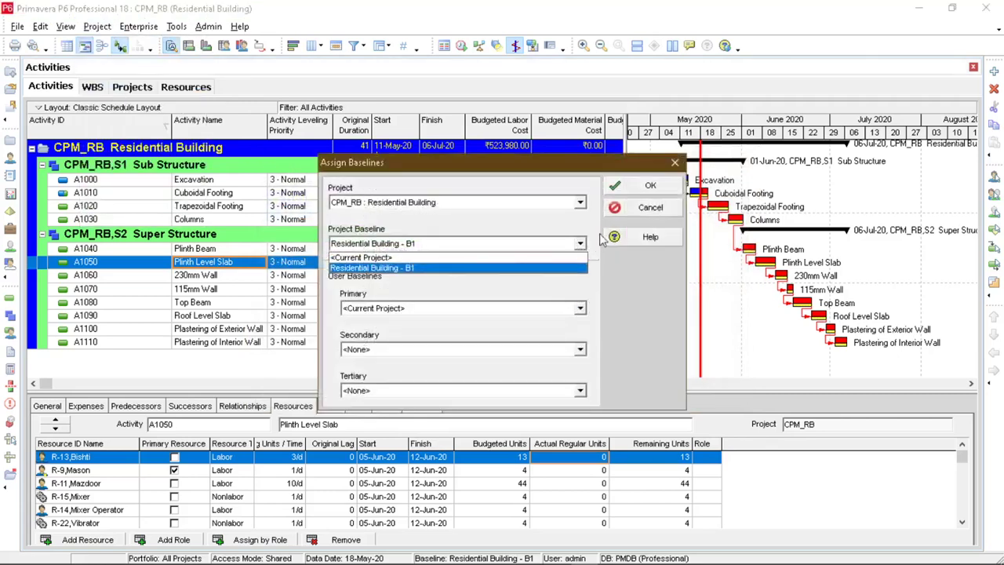
{"action": "left_click", "coordinate": [674, 165]}
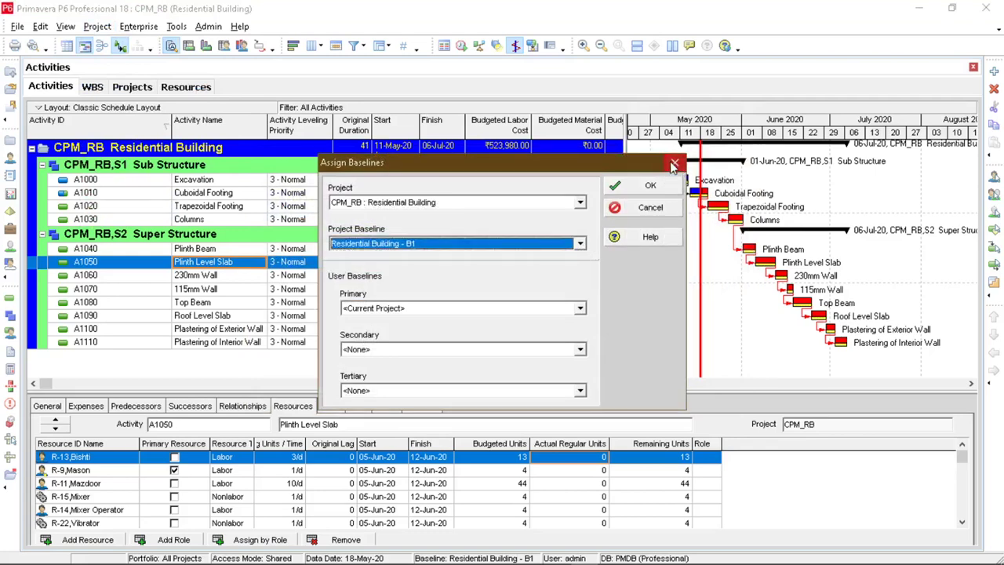
{"action": "left_click", "coordinate": [672, 164]}
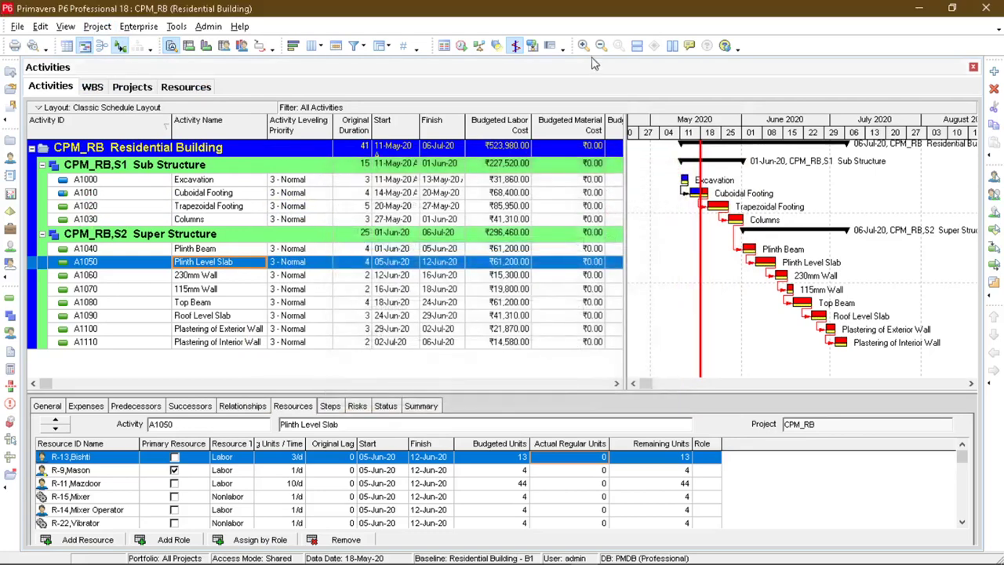
Step: View the Update Progress settings and the calendar for the new data date, leaving without applying progress
{"action": "left_click", "coordinate": [532, 46]}
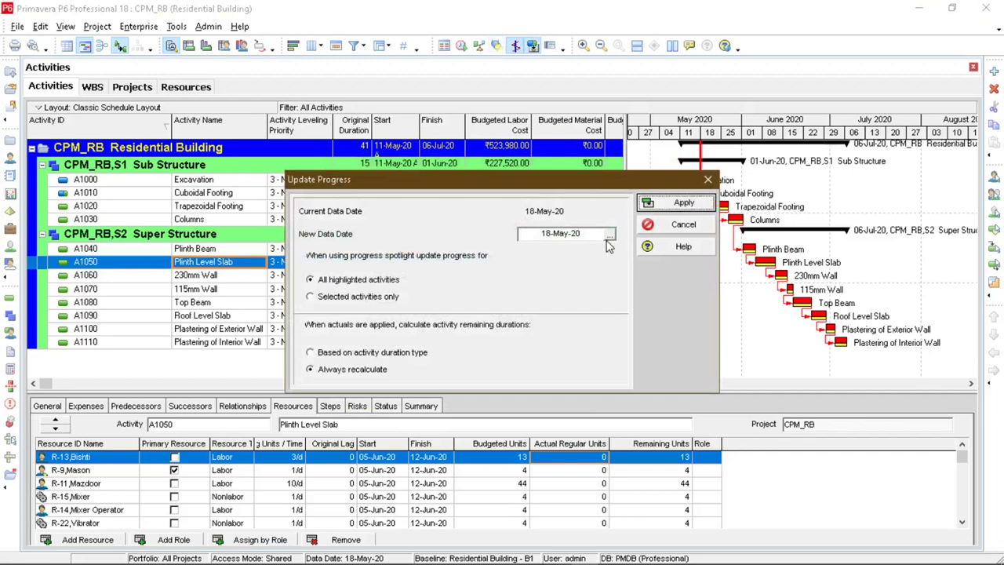
{"action": "left_click", "coordinate": [609, 234]}
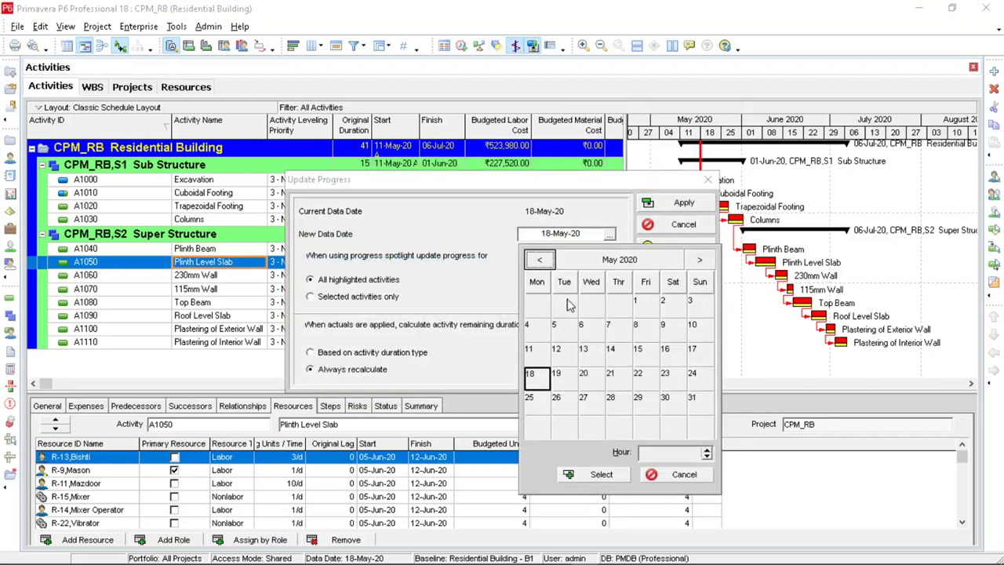
{"action": "left_click", "coordinate": [679, 474]}
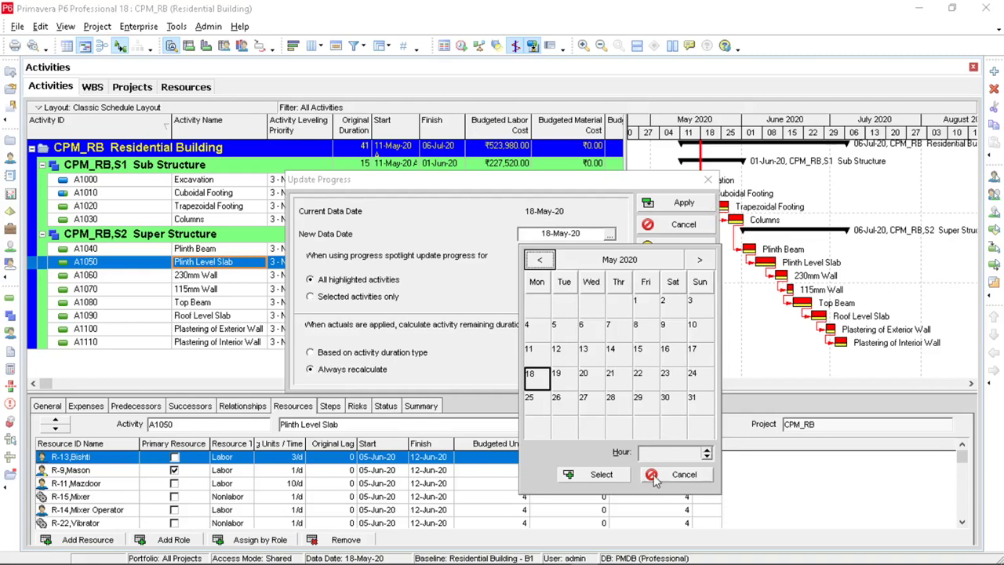
{"action": "left_click", "coordinate": [706, 181]}
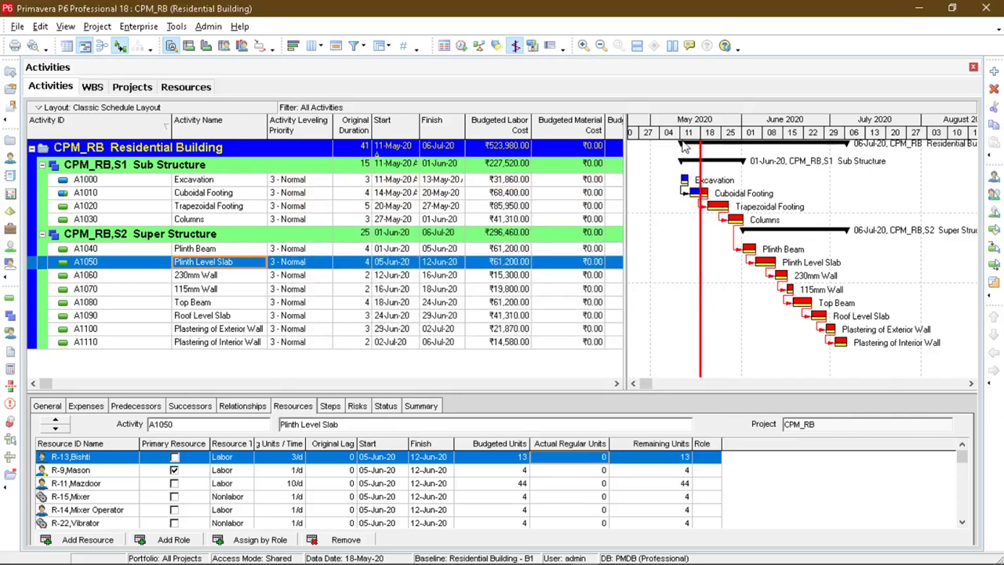
Step: Inspect the Excavation activity on a finer Gantt timescale, checking its cost columns, general details, expenses and status
{"action": "left_click", "coordinate": [583, 45]}
{"action": "left_click", "coordinate": [648, 385]}
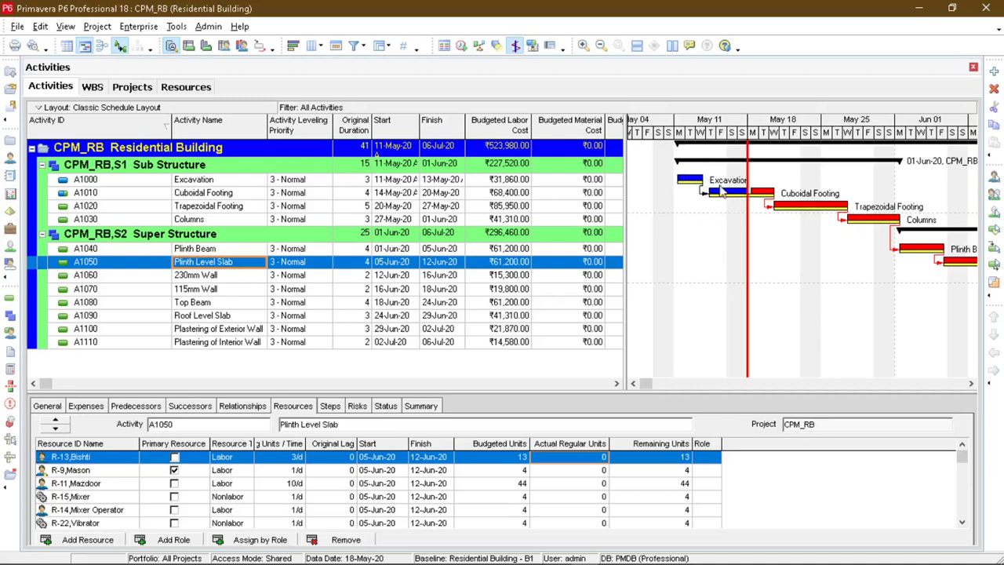
{"action": "left_click", "coordinate": [196, 182]}
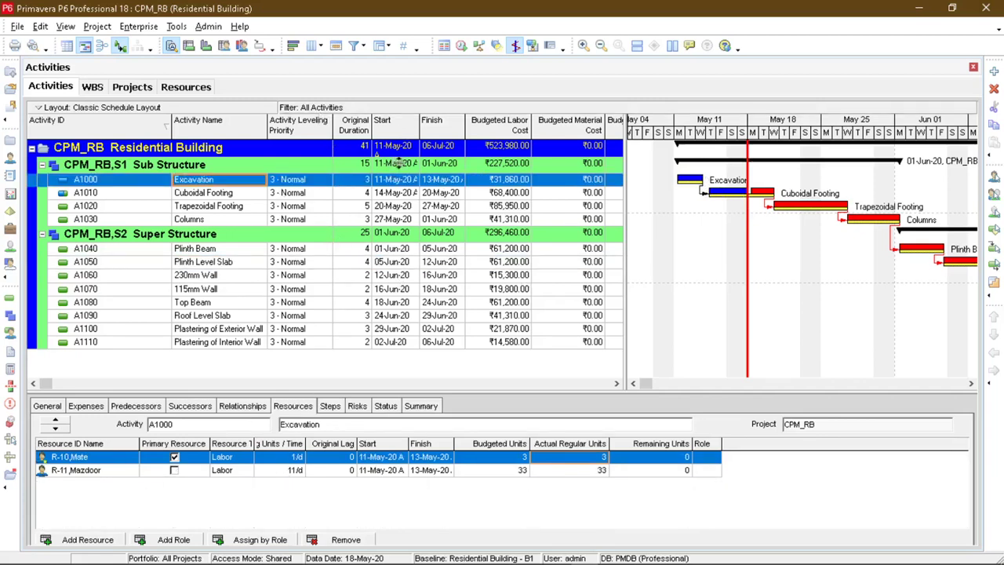
{"action": "left_click", "coordinate": [617, 384]}
{"action": "left_click", "coordinate": [616, 384]}
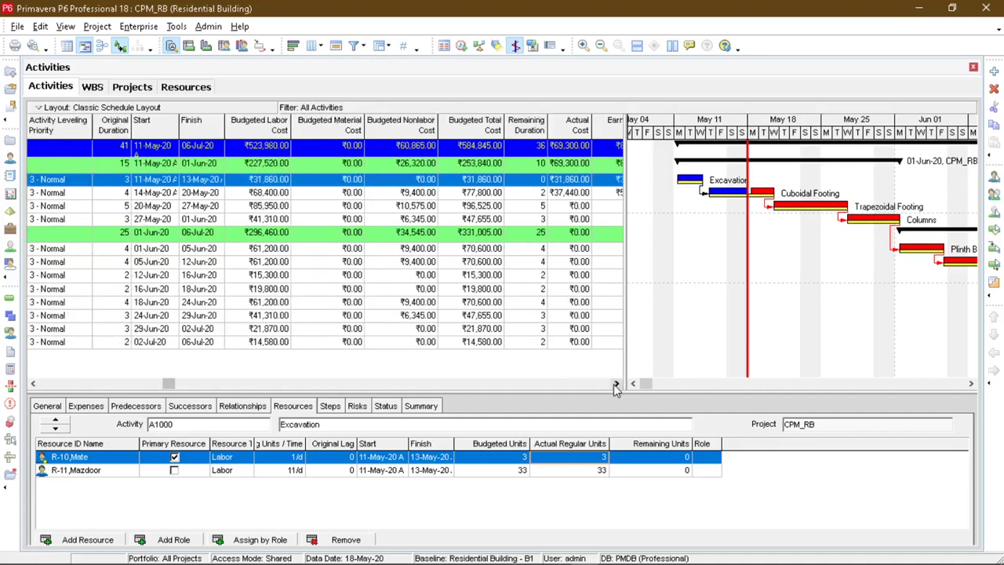
{"action": "left_click", "coordinate": [49, 407]}
{"action": "left_click", "coordinate": [85, 406]}
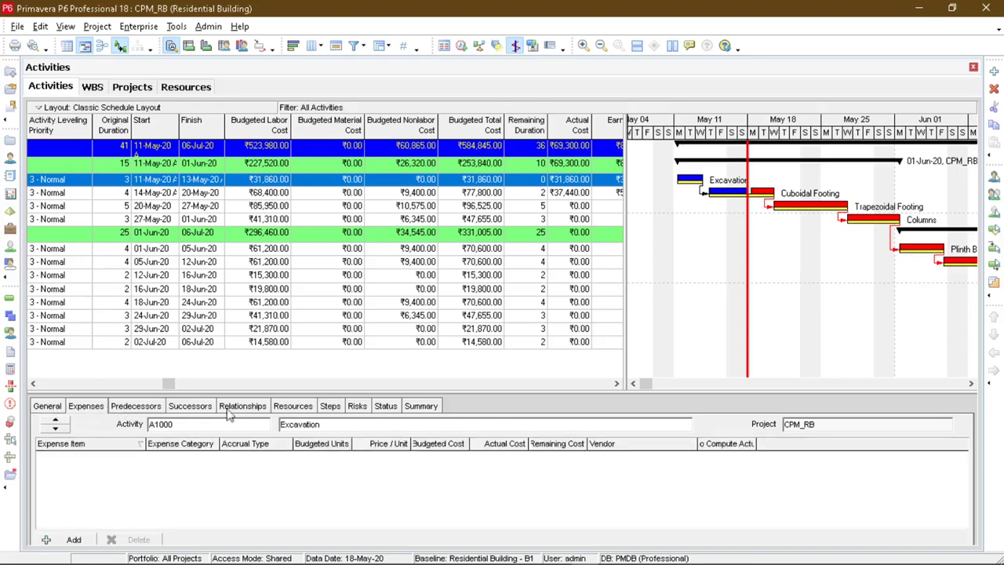
{"action": "left_click", "coordinate": [386, 406]}
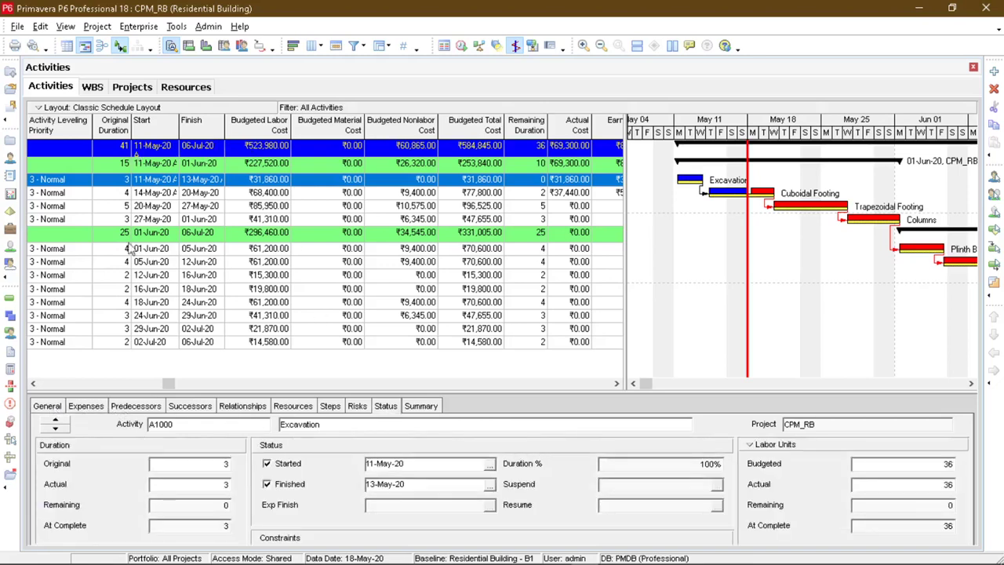
{"action": "left_click", "coordinate": [33, 383]}
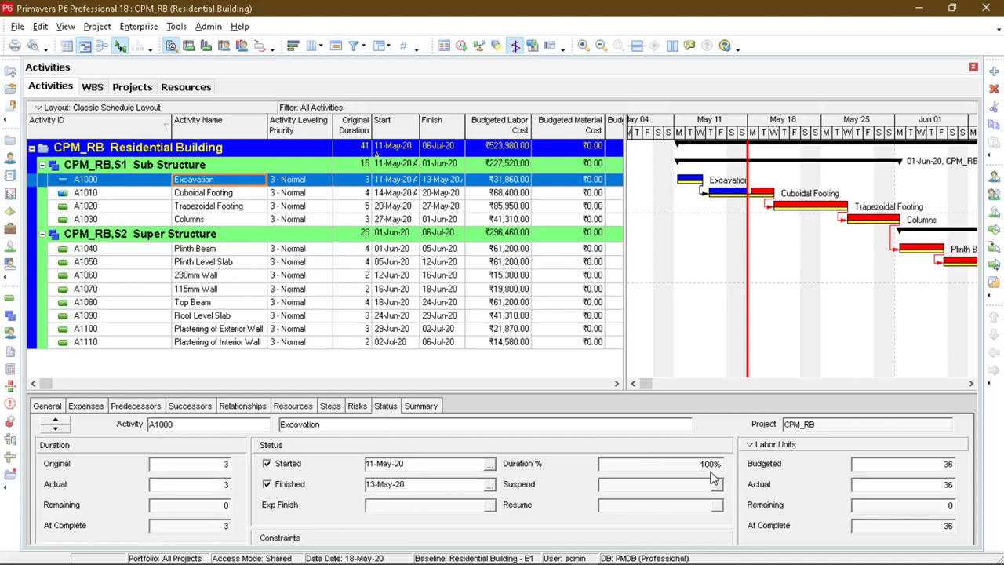
Step: Examine Cuboidal Footing's status details and the activity table's earned value, planned value and performance index columns
{"action": "left_click", "coordinate": [223, 196]}
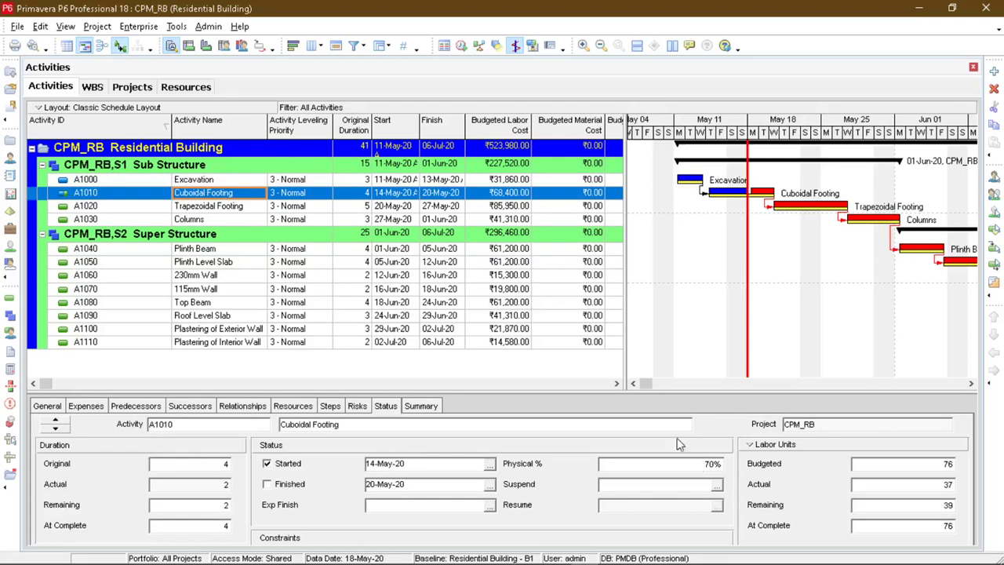
{"action": "left_click", "coordinate": [617, 383]}
{"action": "left_click_drag", "start_coordinate": [616, 384], "coordinate": [616, 384]}
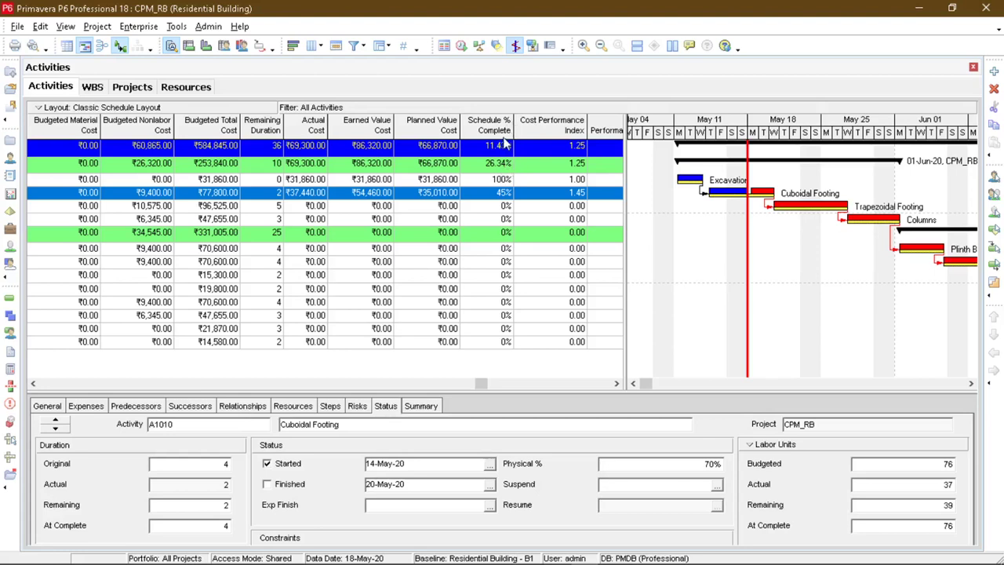
{"action": "left_click", "coordinate": [616, 383]}
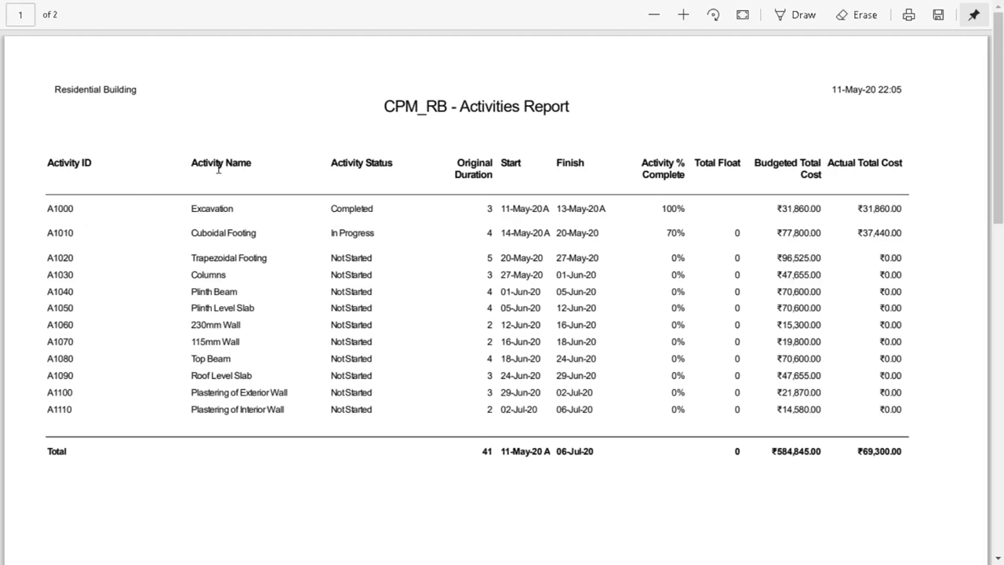
Step: Review the CPM_RB Activities Report PDF, covering activity statuses on page 1 and the cost variances and performance indexes on page 2
{"action": "double_click", "coordinate": [356, 209]}
{"action": "left_click_drag", "start_coordinate": [332, 233], "coordinate": [373, 240]}
{"action": "left_click", "coordinate": [372, 241]}
{"action": "scroll", "coordinate": [813, 350], "scroll_direction": "down", "scroll_amount": 6}
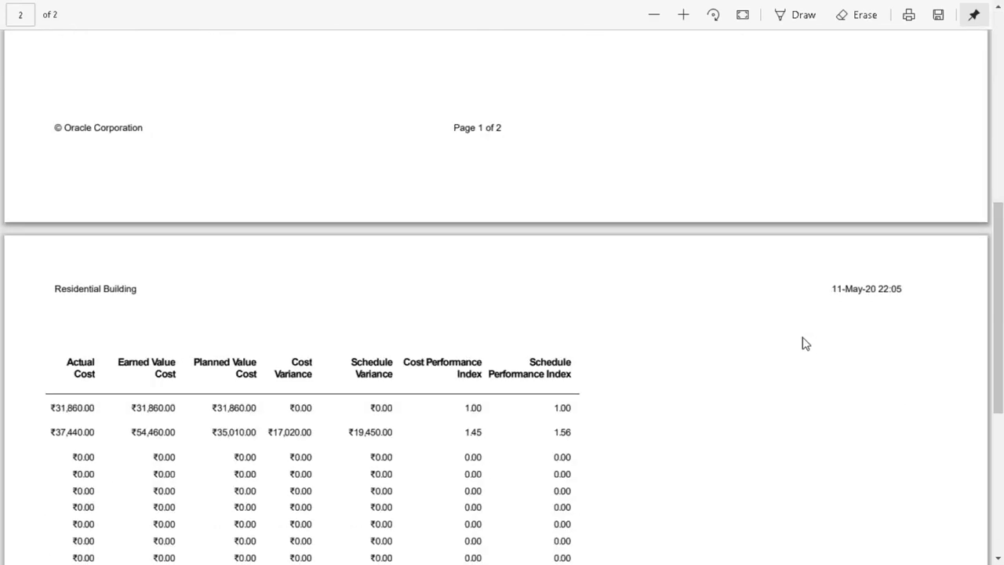
{"action": "scroll", "coordinate": [800, 339], "scroll_direction": "down", "scroll_amount": 2}
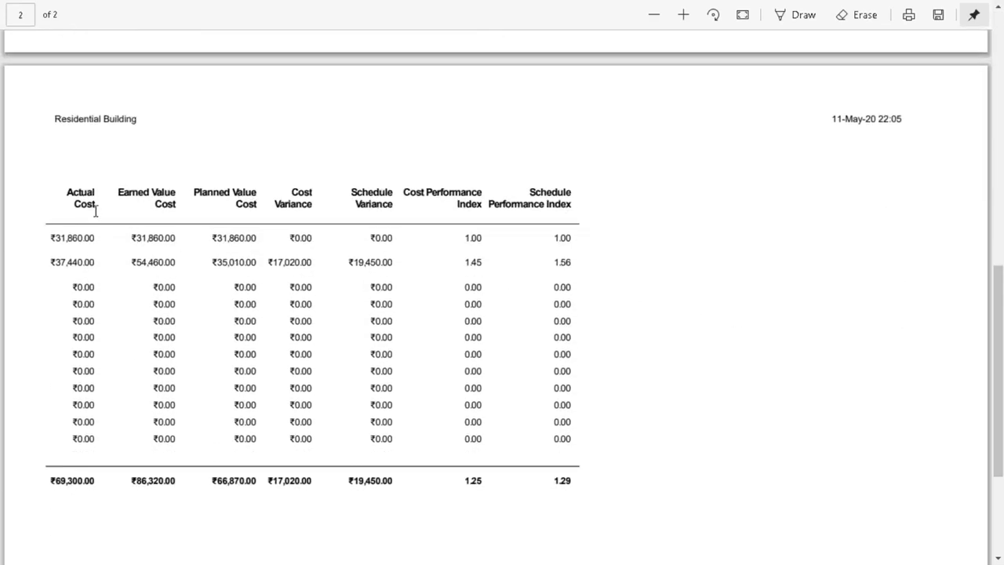
{"action": "scroll", "coordinate": [95, 211], "scroll_direction": "down", "scroll_amount": 1}
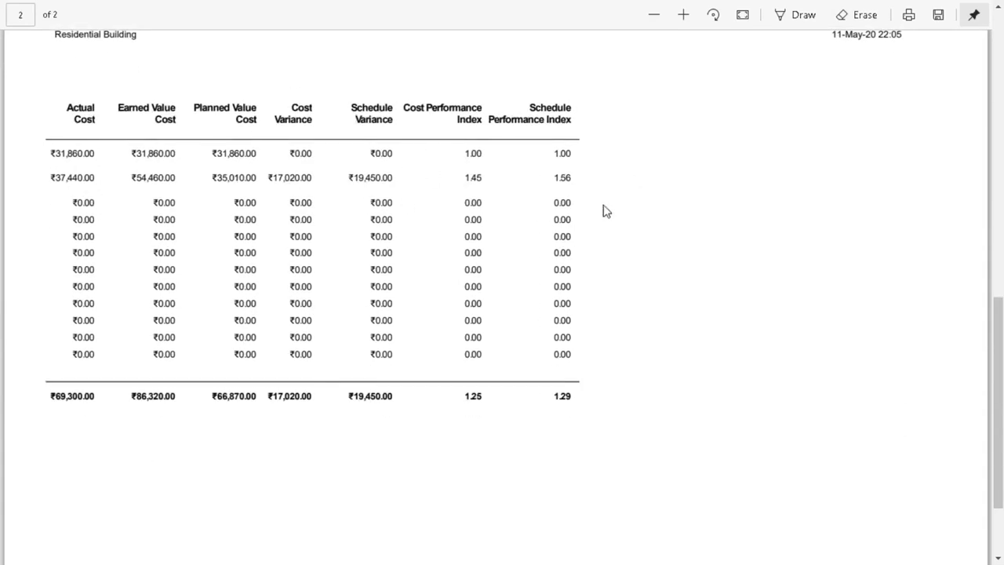